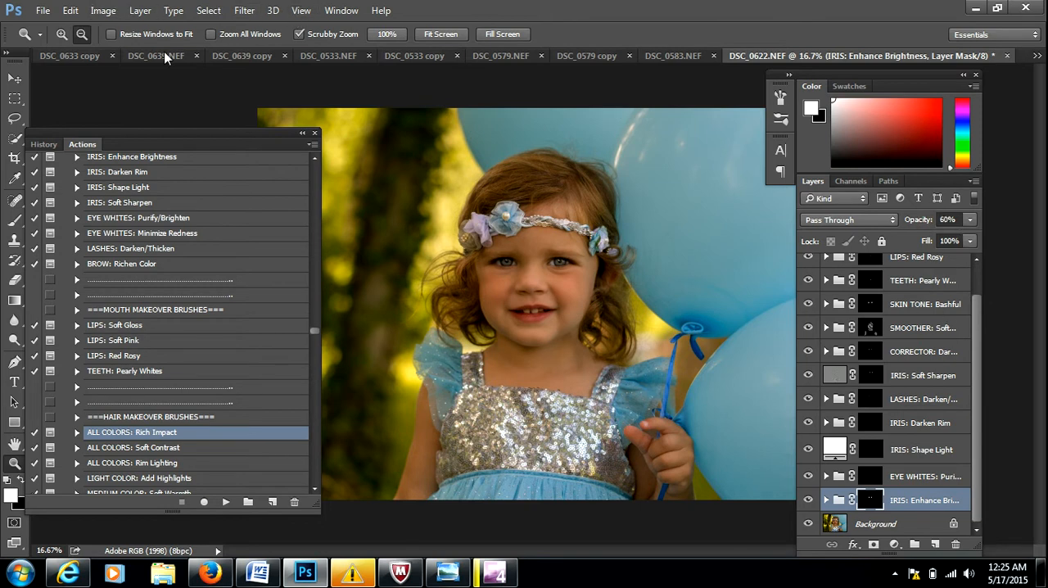
Adjust the opacity of the IRIS: Enhance Brightness group and set the EYE WHITES: Purify/Brighten group to 47% opacity.
{"action": "key", "text": "b"}
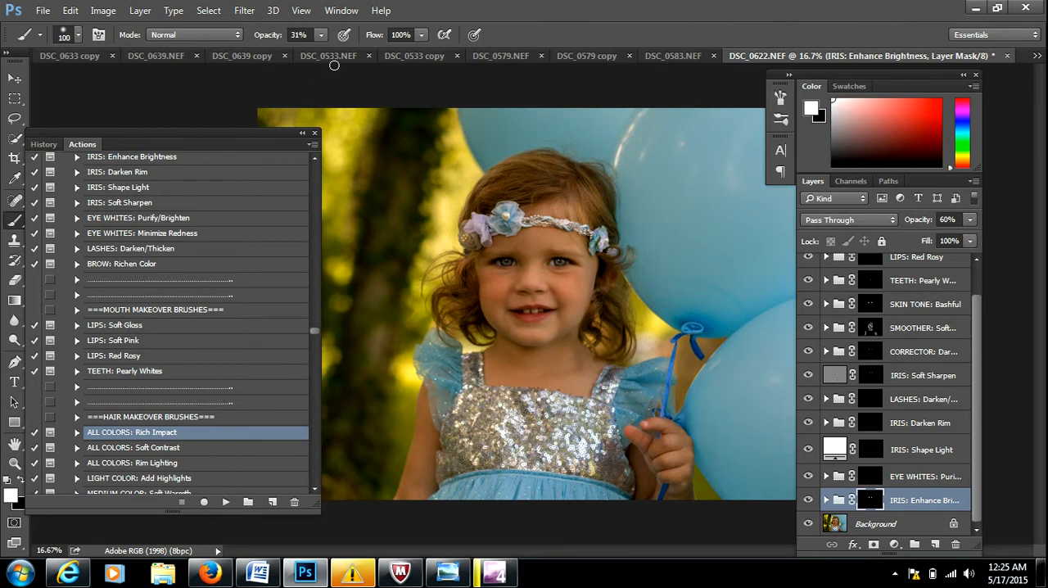
{"action": "left_click", "coordinate": [924, 502]}
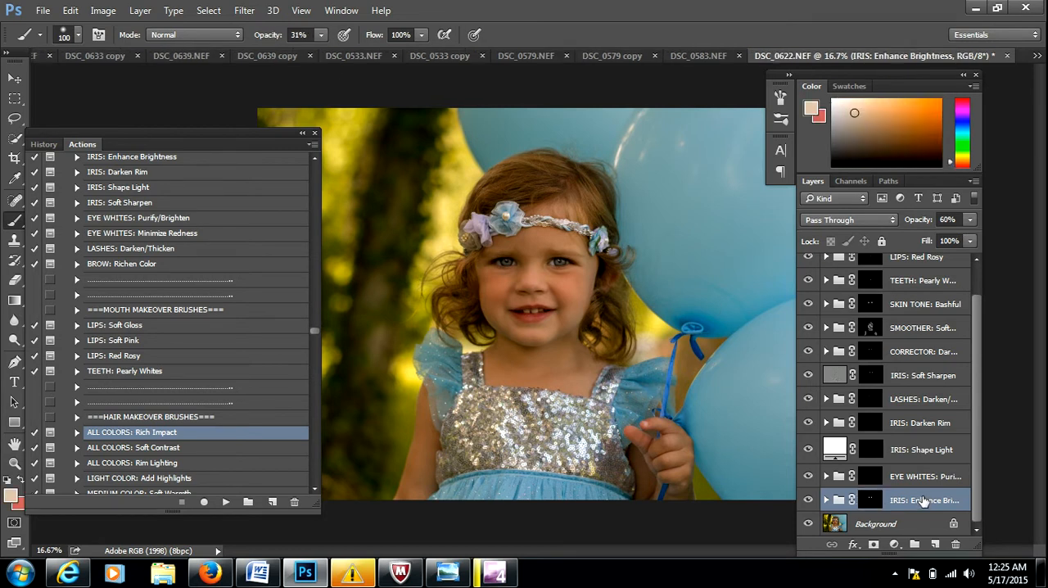
{"action": "left_click", "coordinate": [963, 219]}
{"action": "mouse_move", "coordinate": [919, 220]}
{"action": "left_mouse_down"}
{"action": "mouse_move", "coordinate": [931, 225]}
{"action": "mouse_move", "coordinate": [912, 222]}
{"action": "mouse_move", "coordinate": [922, 222]}
{"action": "left_mouse_up"}
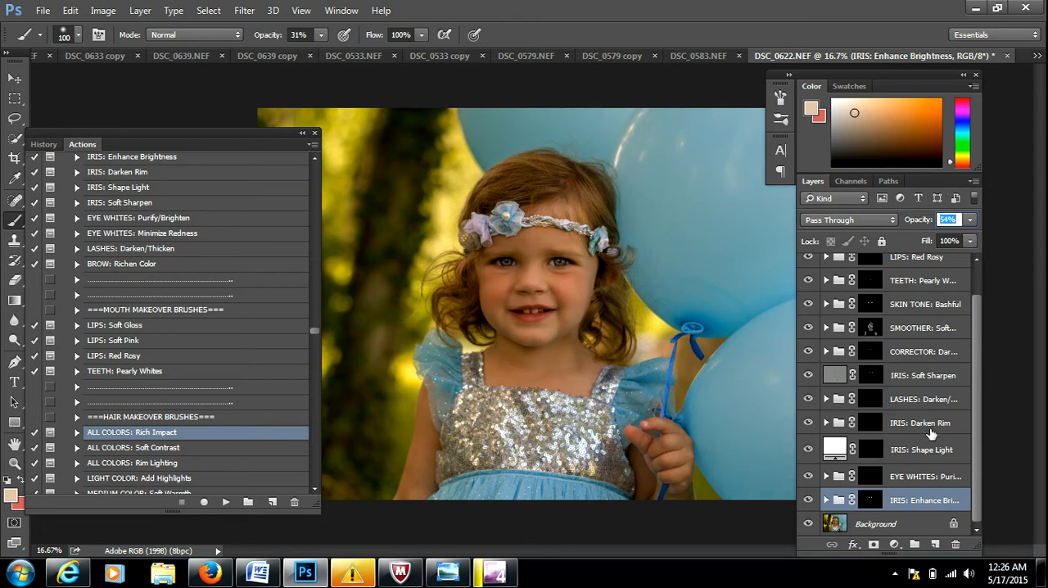
{"action": "left_click", "coordinate": [932, 477]}
{"action": "left_click_drag", "start_coordinate": [924, 226], "coordinate": [921, 224]}
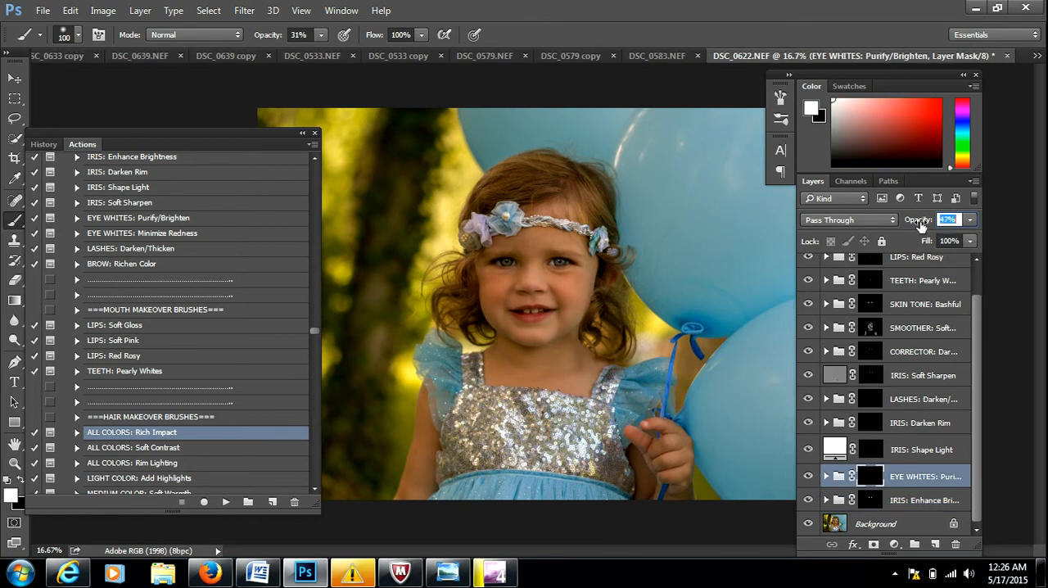
Lower the opacity of the IRIS: Soft Sharpen layer and set the SMOOTHER: Soften/Porcelain group to 56% opacity.
{"action": "left_click", "coordinate": [922, 377]}
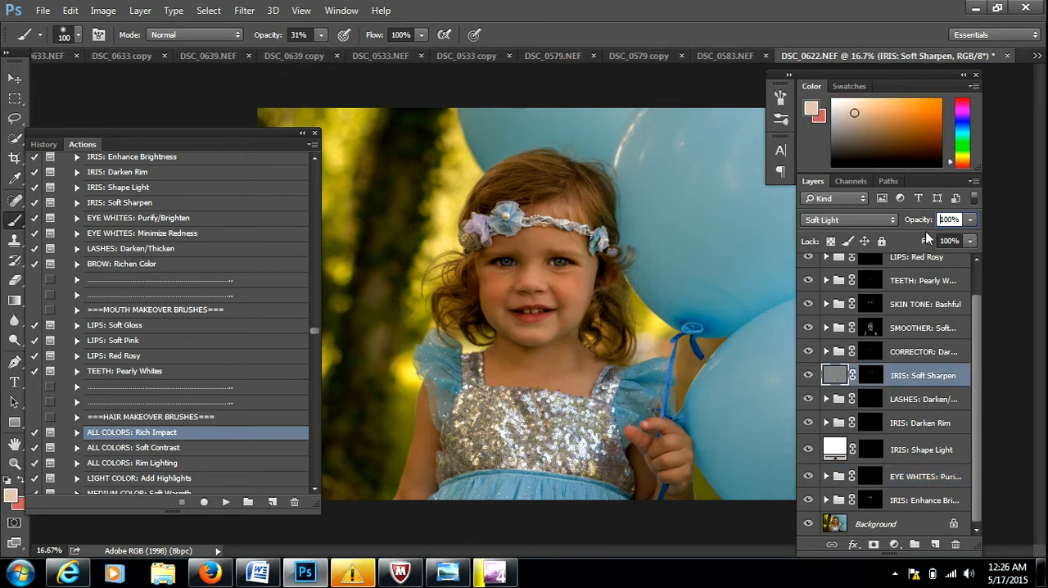
{"action": "left_click_drag", "start_coordinate": [926, 225], "coordinate": [920, 222]}
{"action": "left_click", "coordinate": [917, 328]}
{"action": "left_click_drag", "start_coordinate": [923, 223], "coordinate": [915, 223]}
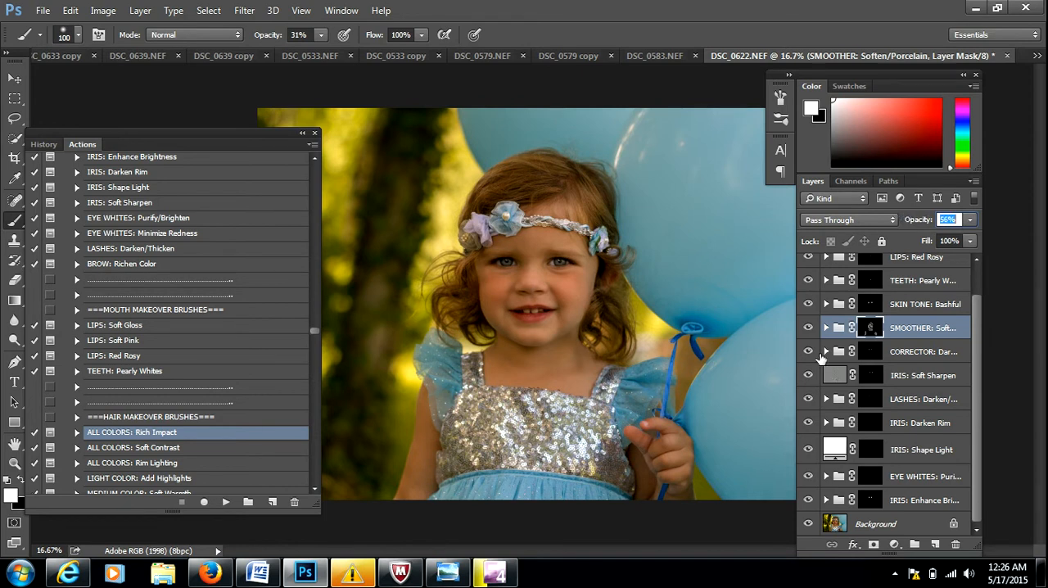
Run the Emotional Color Base {Dramatic & Rich} action from the Greater Than Gatsby Innocence Workflow set.
{"action": "left_click_drag", "start_coordinate": [980, 314], "coordinate": [978, 280]}
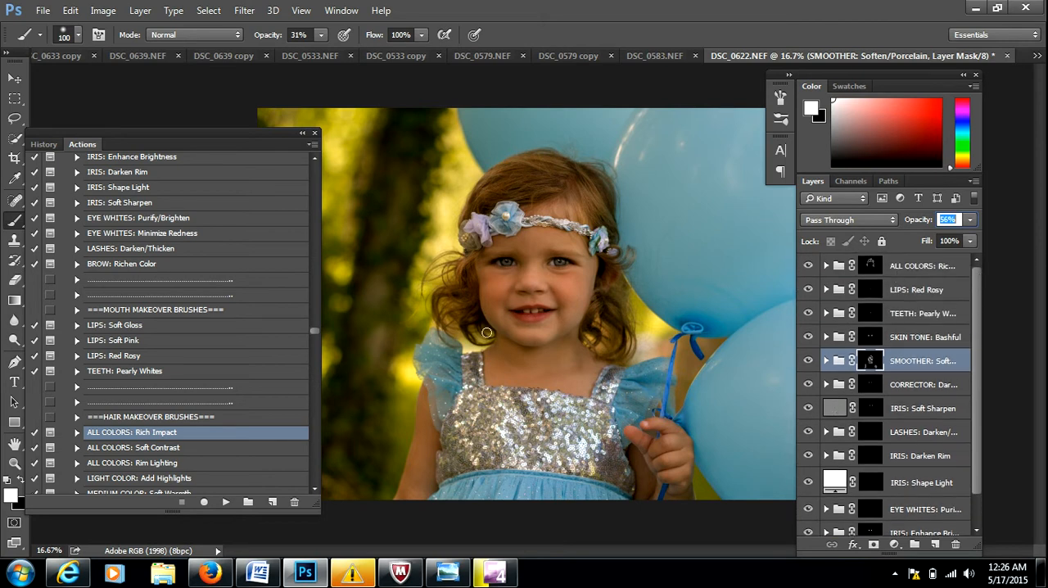
{"action": "left_click_drag", "start_coordinate": [258, 131], "coordinate": [293, 122]}
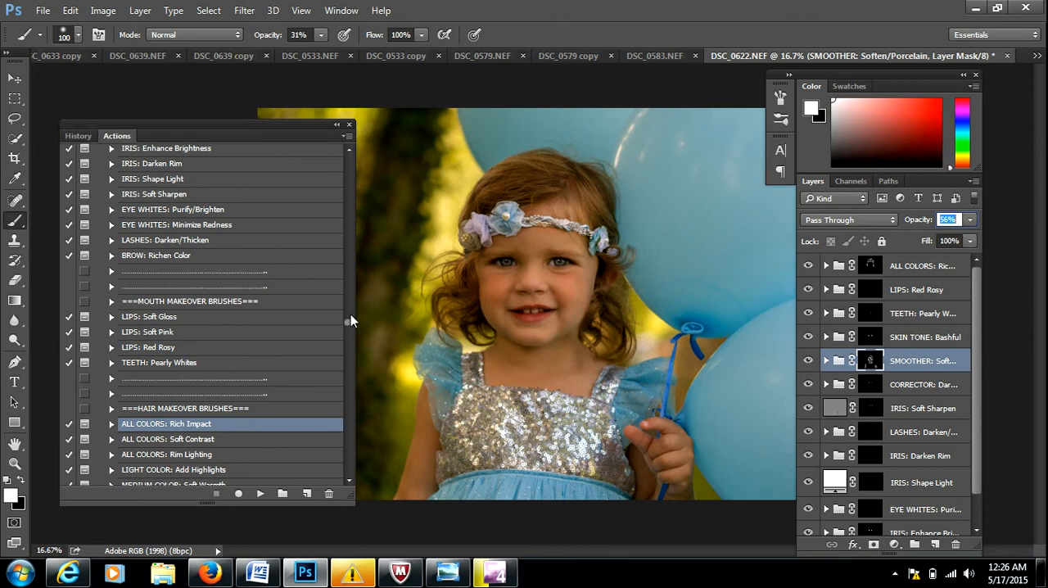
{"action": "left_click_drag", "start_coordinate": [349, 322], "coordinate": [352, 332]}
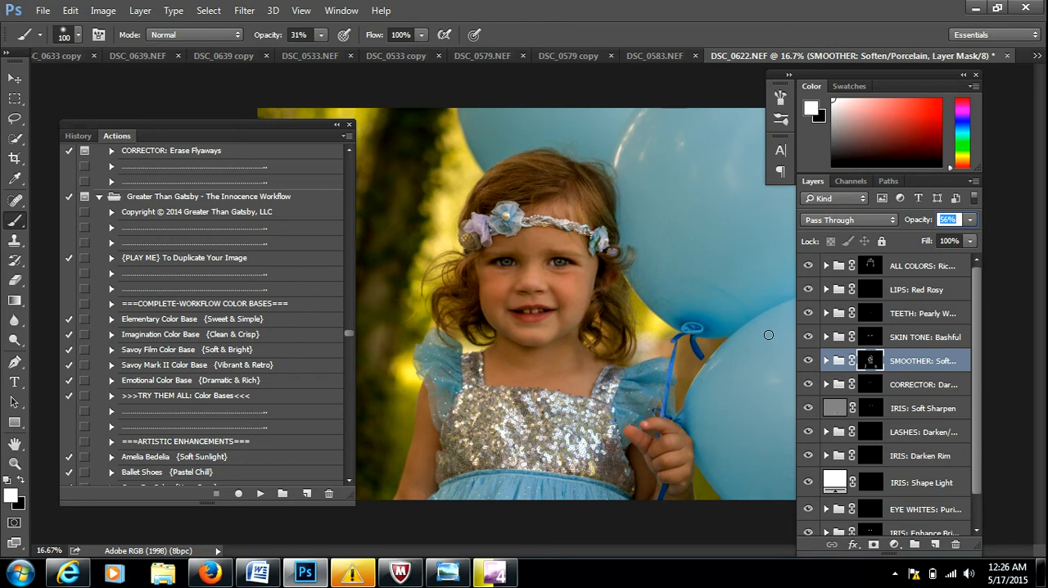
{"action": "left_click", "coordinate": [158, 381]}
{"action": "left_click", "coordinate": [261, 493]}
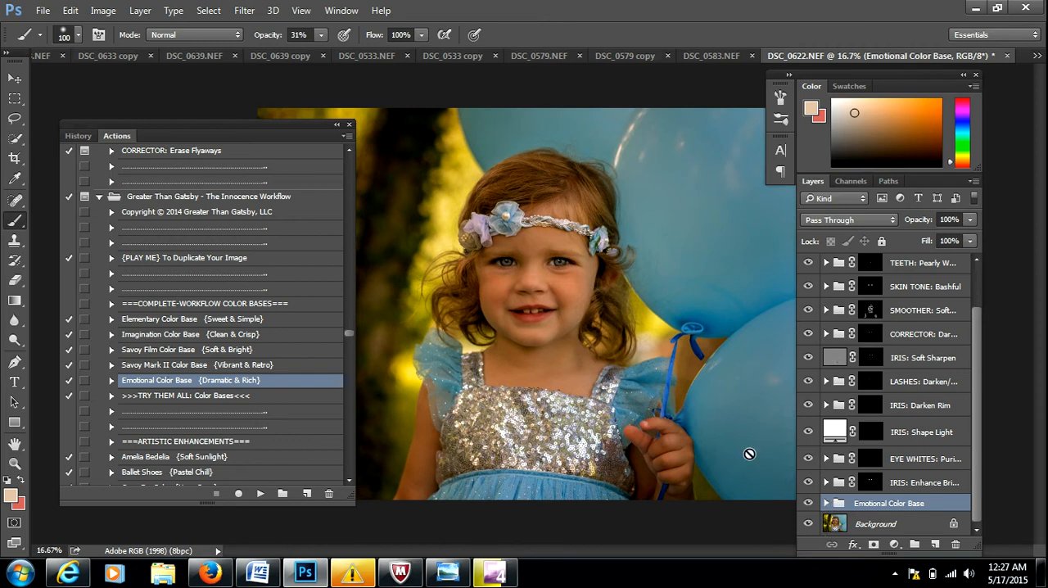
Compare the whole photo with the Emotional Color Base group hidden and shown.
{"action": "left_click", "coordinate": [17, 445]}
{"action": "left_click", "coordinate": [16, 462]}
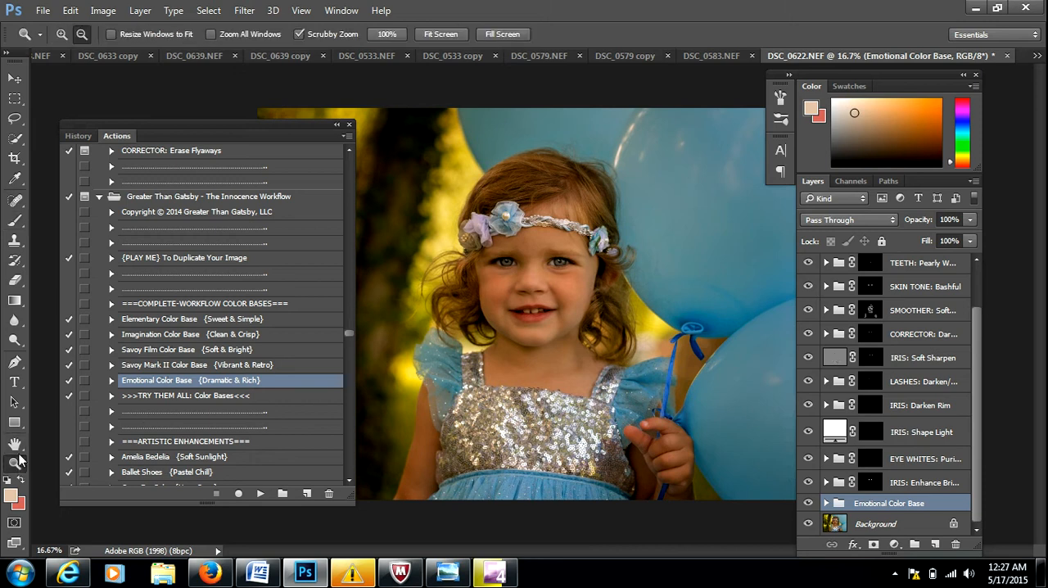
{"action": "left_click", "coordinate": [476, 228]}
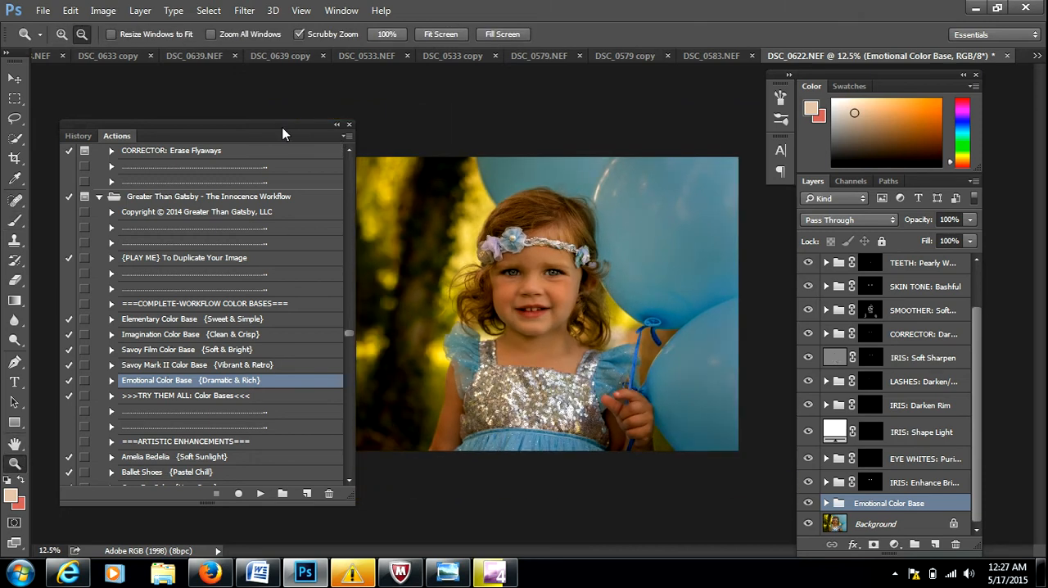
{"action": "left_click_drag", "start_coordinate": [282, 126], "coordinate": [230, 131]}
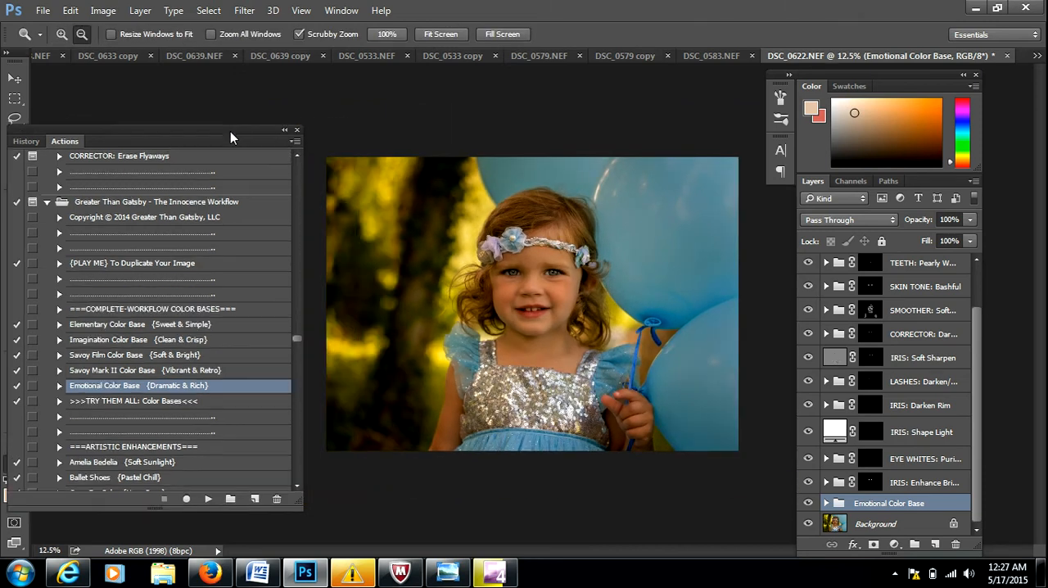
{"action": "left_click", "coordinate": [809, 504]}
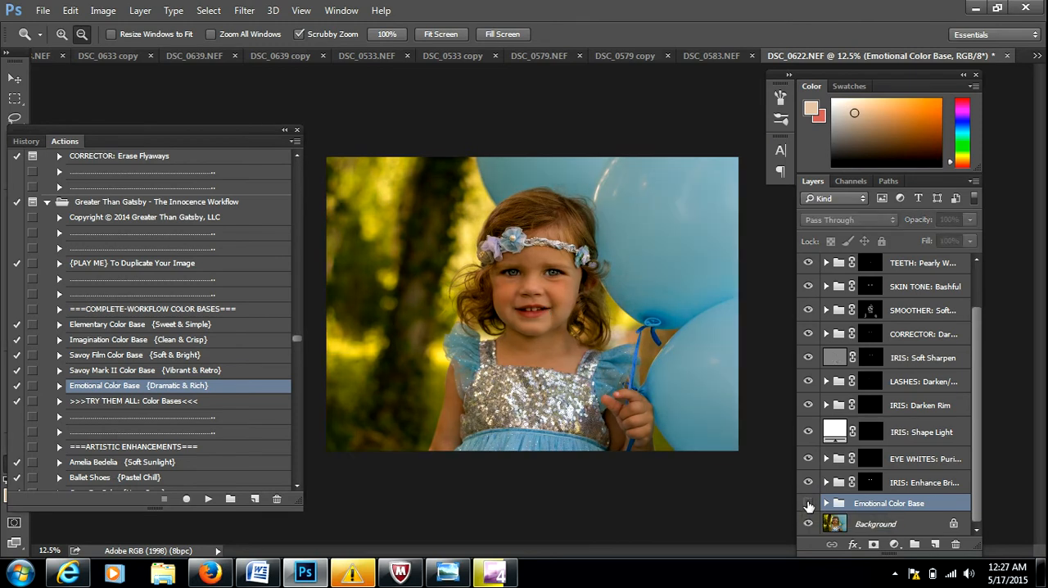
{"action": "left_click", "coordinate": [809, 504]}
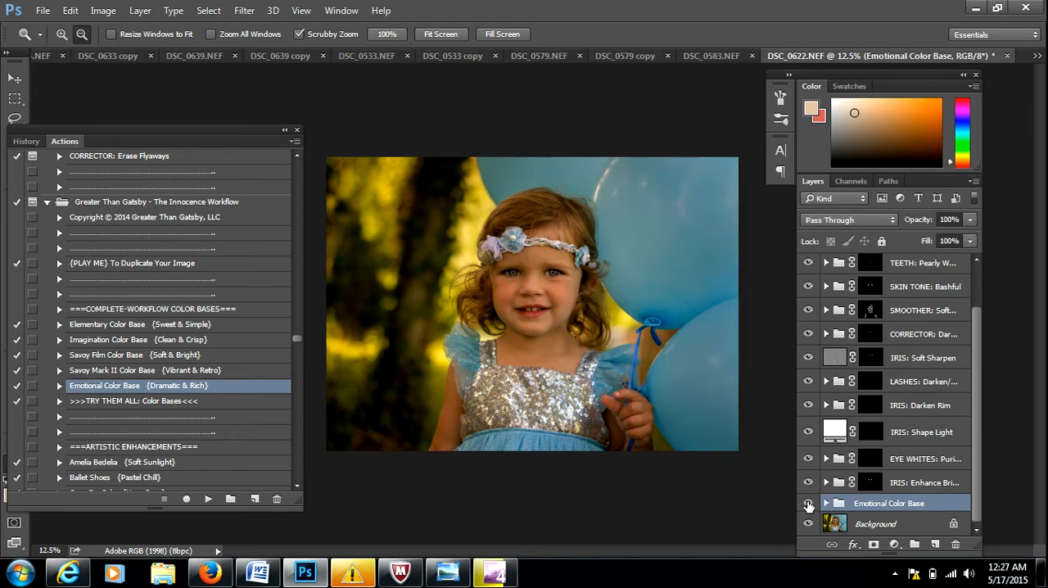
{"action": "left_click", "coordinate": [808, 504]}
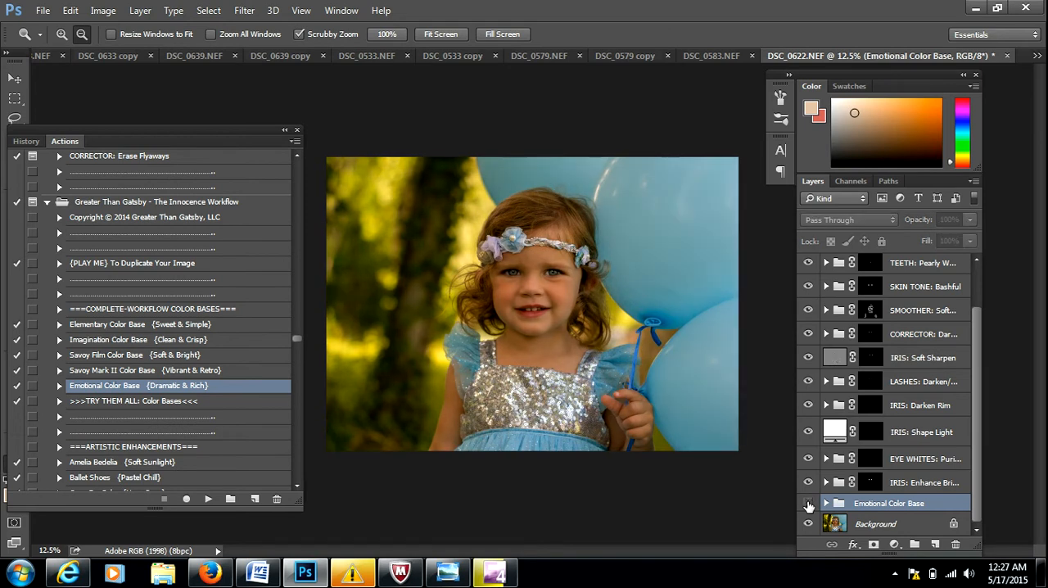
{"action": "left_click", "coordinate": [808, 504]}
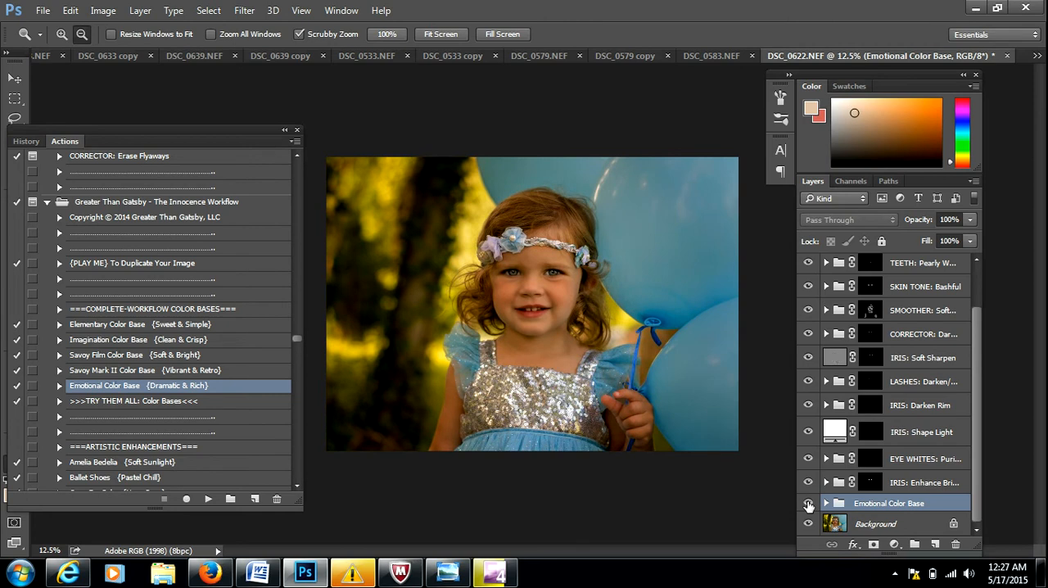
Expand the Emotional Color Base group and reposition its Emotional Spotlight gradient on the photo with the Move tool.
{"action": "left_click", "coordinate": [826, 503]}
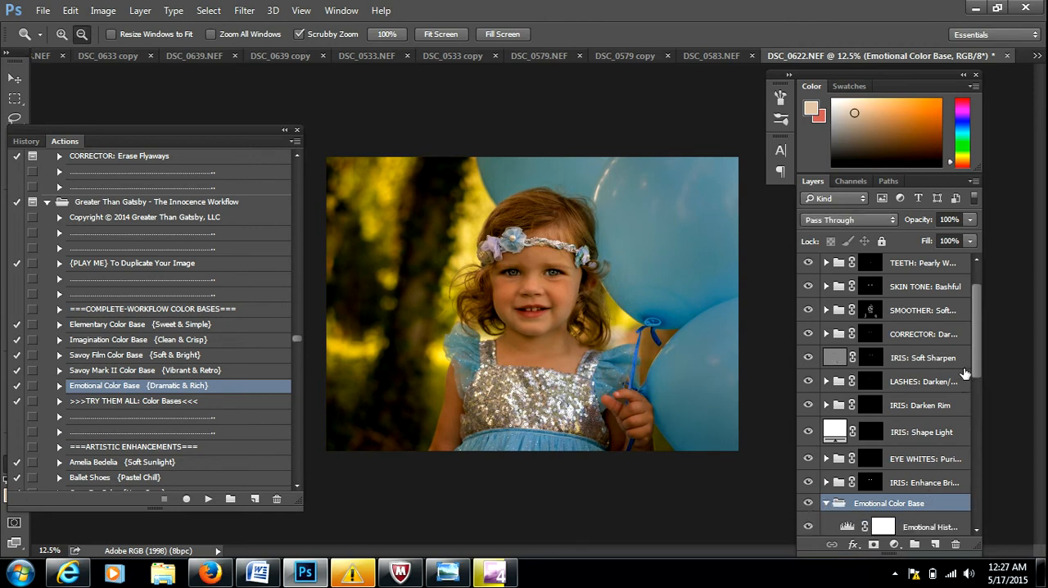
{"action": "scroll", "coordinate": [982, 394], "scroll_direction": "down", "scroll_amount": 5}
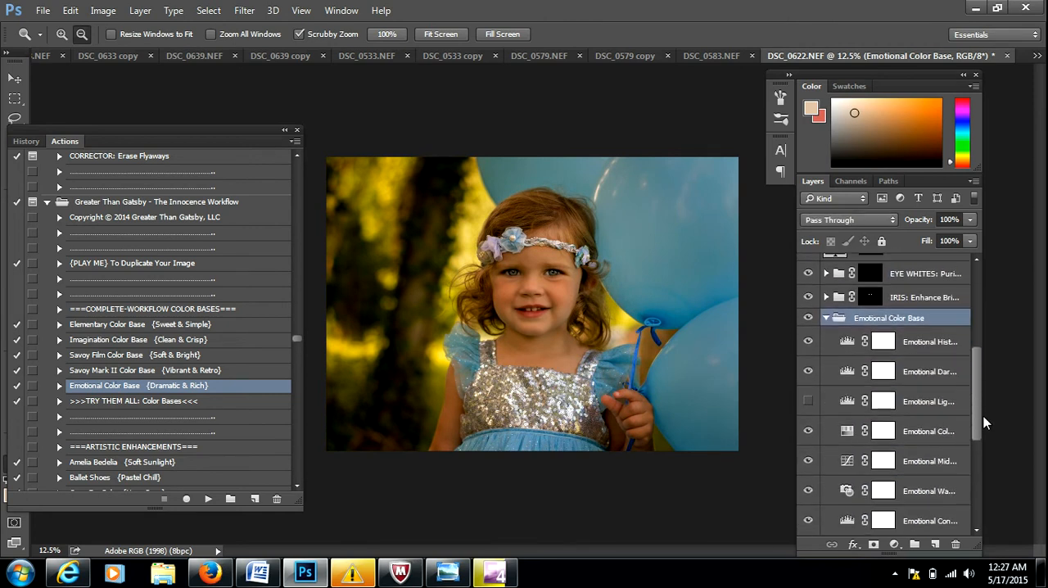
{"action": "left_click_drag", "start_coordinate": [986, 451], "coordinate": [985, 453]}
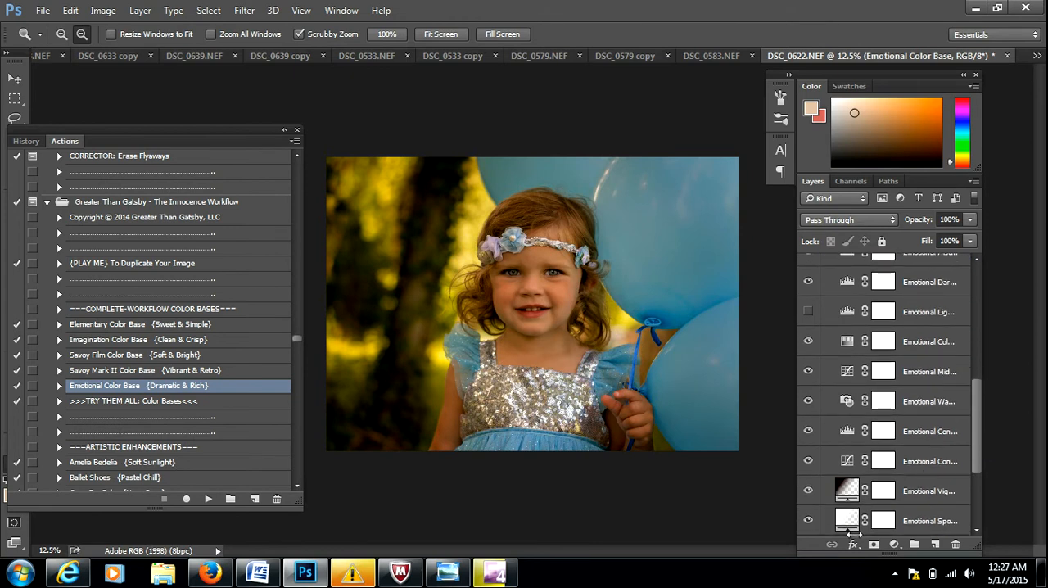
{"action": "left_click", "coordinate": [850, 530]}
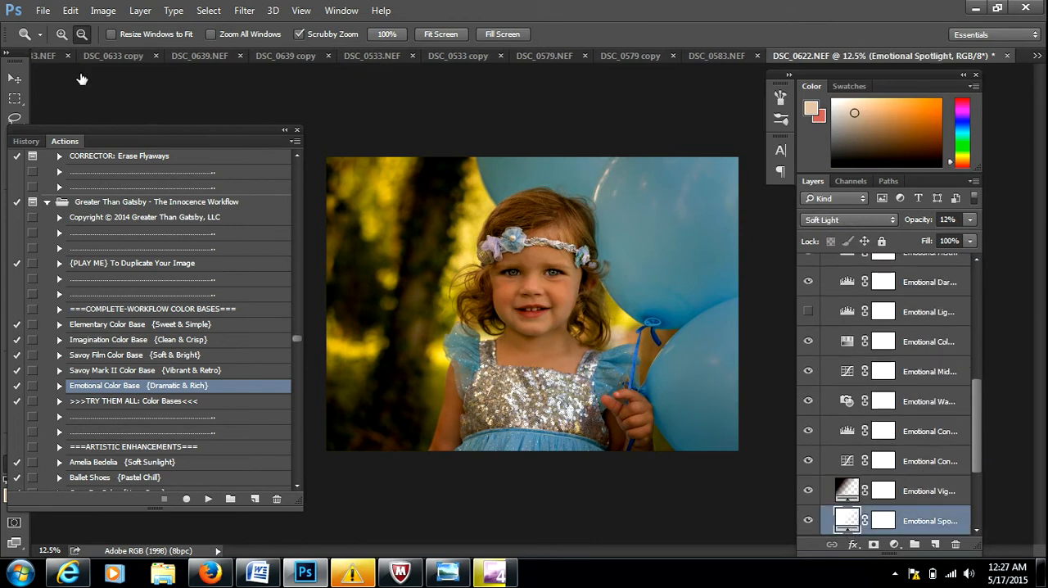
{"action": "left_click", "coordinate": [15, 78]}
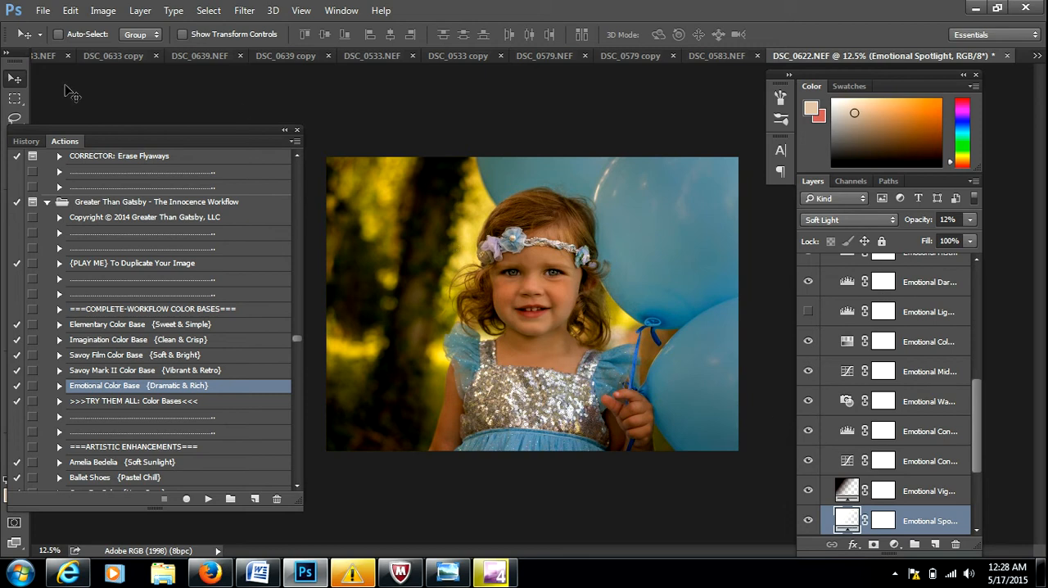
{"action": "mouse_move", "coordinate": [526, 425]}
{"action": "left_mouse_down"}
{"action": "mouse_move", "coordinate": [528, 376]}
{"action": "mouse_move", "coordinate": [550, 441]}
{"action": "mouse_move", "coordinate": [530, 441]}
{"action": "left_mouse_up"}
{"action": "left_click_drag", "start_coordinate": [523, 145], "coordinate": [560, 144]}
{"action": "left_click_drag", "start_coordinate": [567, 303], "coordinate": [633, 541]}
Set the Emotional Vignette layer's opacity to 33% and collapse the Emotional Color Base group.
{"action": "left_click", "coordinate": [918, 493]}
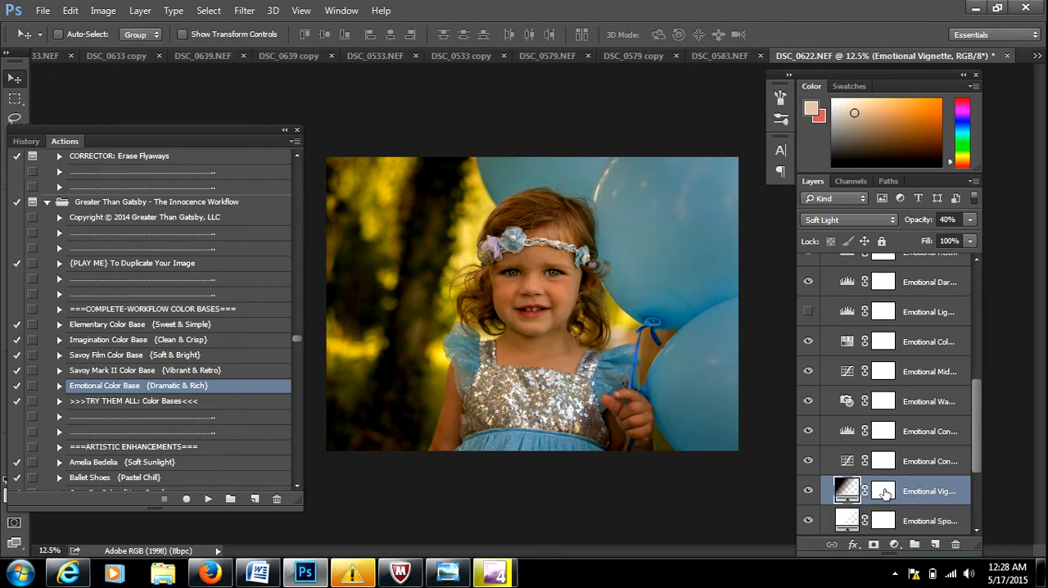
{"action": "left_click_drag", "start_coordinate": [925, 225], "coordinate": [921, 224]}
{"action": "left_click_drag", "start_coordinate": [977, 401], "coordinate": [977, 381]}
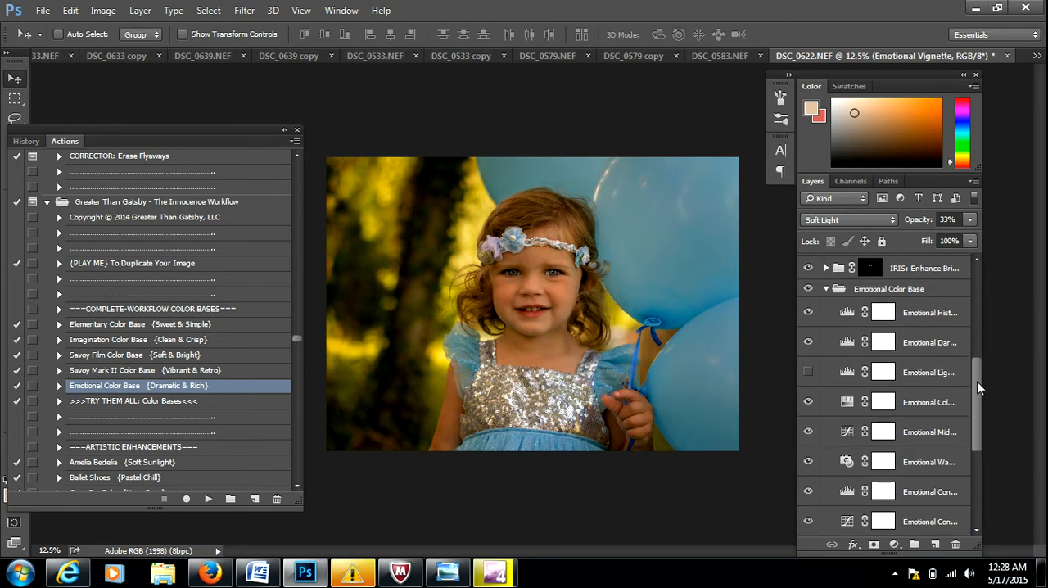
{"action": "left_click", "coordinate": [826, 289]}
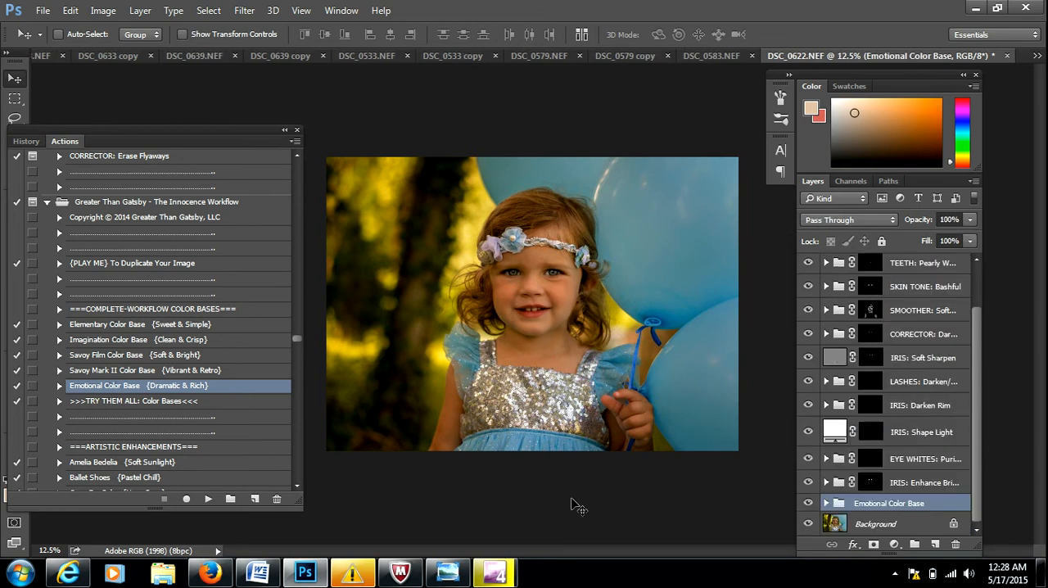
Run the Amelia Bedelia {Soft Sunlight} action and set the resulting group's opacity to 23%.
{"action": "scroll", "coordinate": [298, 487], "scroll_direction": "down", "scroll_amount": 4}
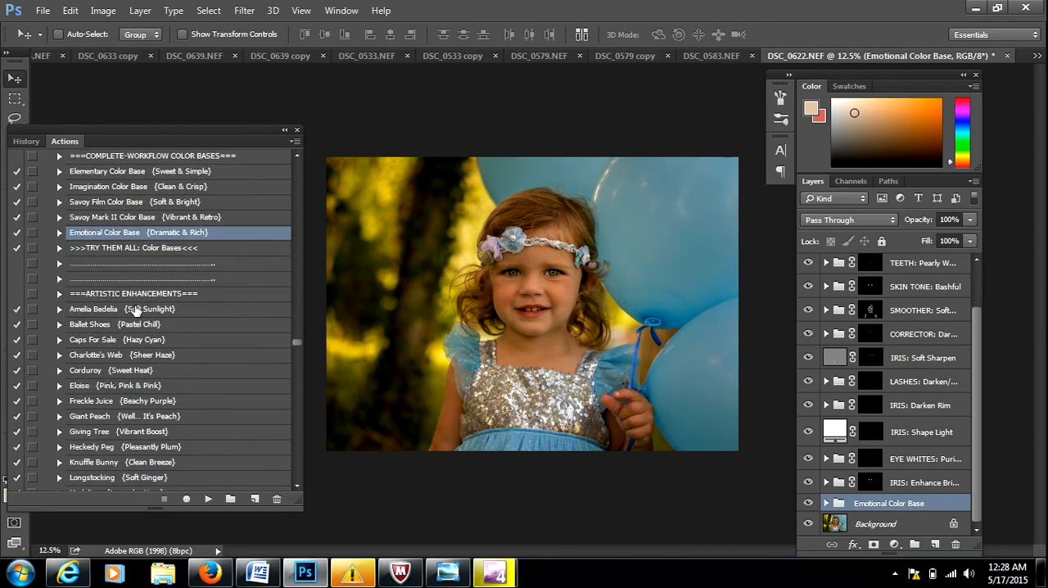
{"action": "left_click", "coordinate": [136, 311]}
{"action": "left_click", "coordinate": [208, 499]}
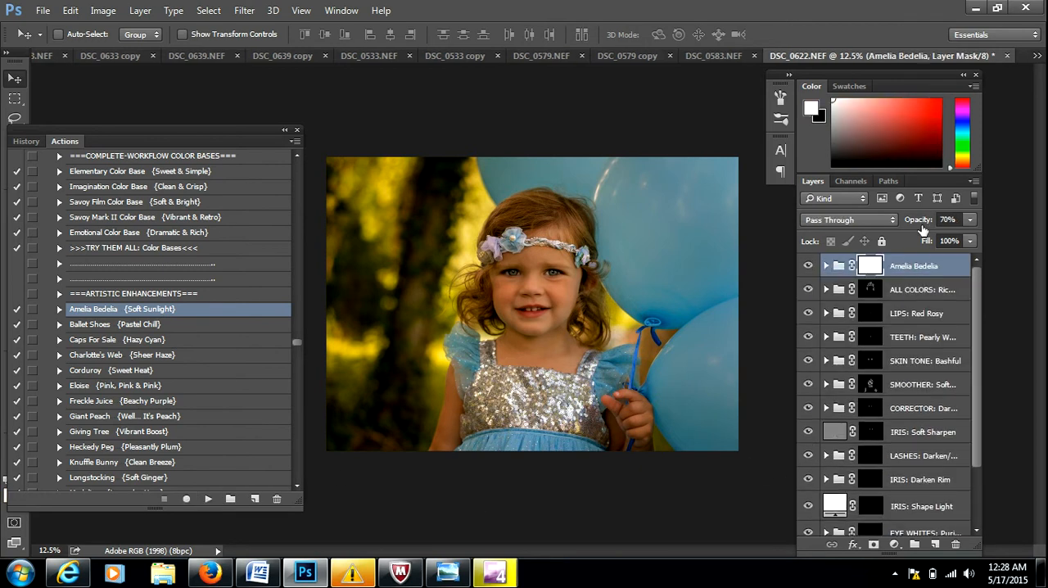
{"action": "left_click_drag", "start_coordinate": [904, 225], "coordinate": [892, 222]}
Run the Ballet Shoes {Pastel Chill} action and set the resulting group's opacity to 42%.
{"action": "left_click", "coordinate": [135, 326]}
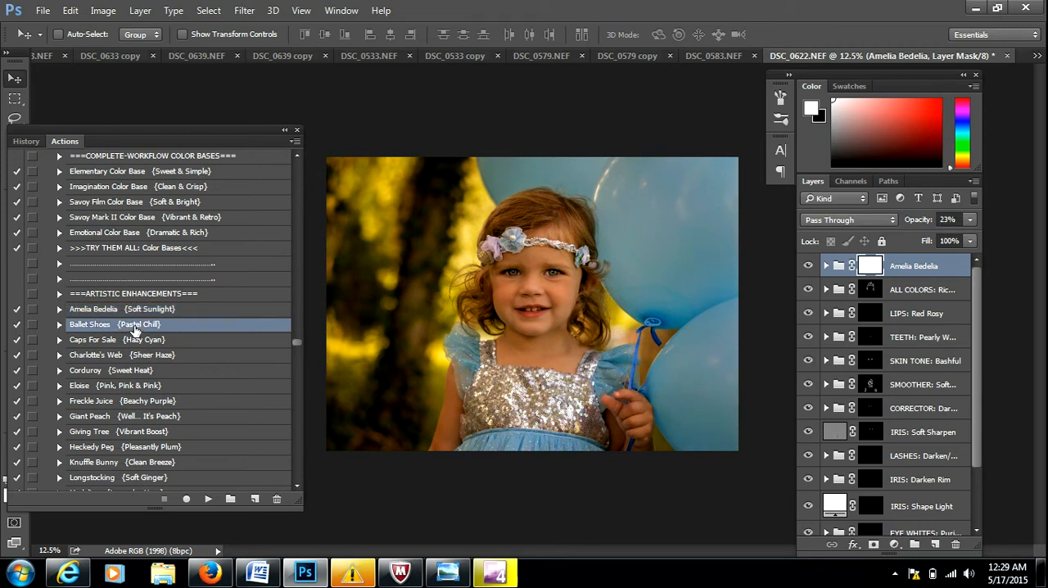
{"action": "left_click", "coordinate": [208, 498]}
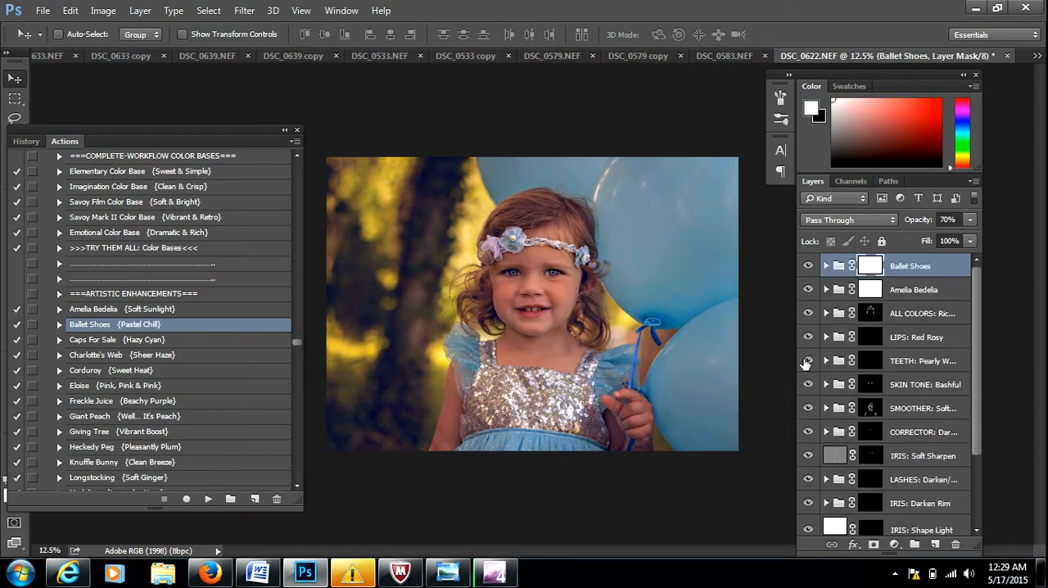
{"action": "left_click_drag", "start_coordinate": [923, 222], "coordinate": [903, 224]}
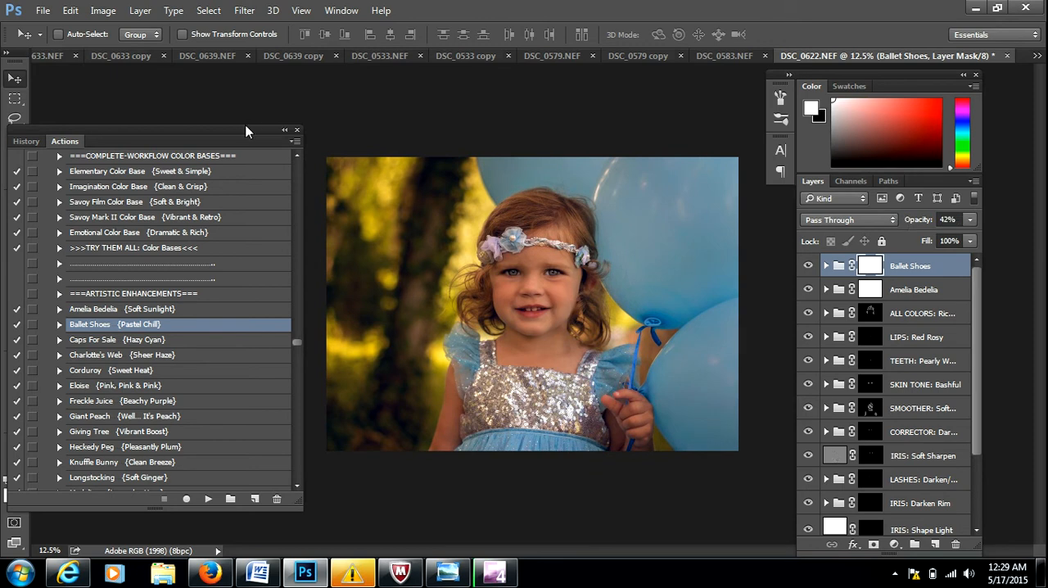
Clear the actions list away from the photo and ready the Brush tool with a black foreground and white background.
{"action": "left_click_drag", "start_coordinate": [246, 131], "coordinate": [401, 479]}
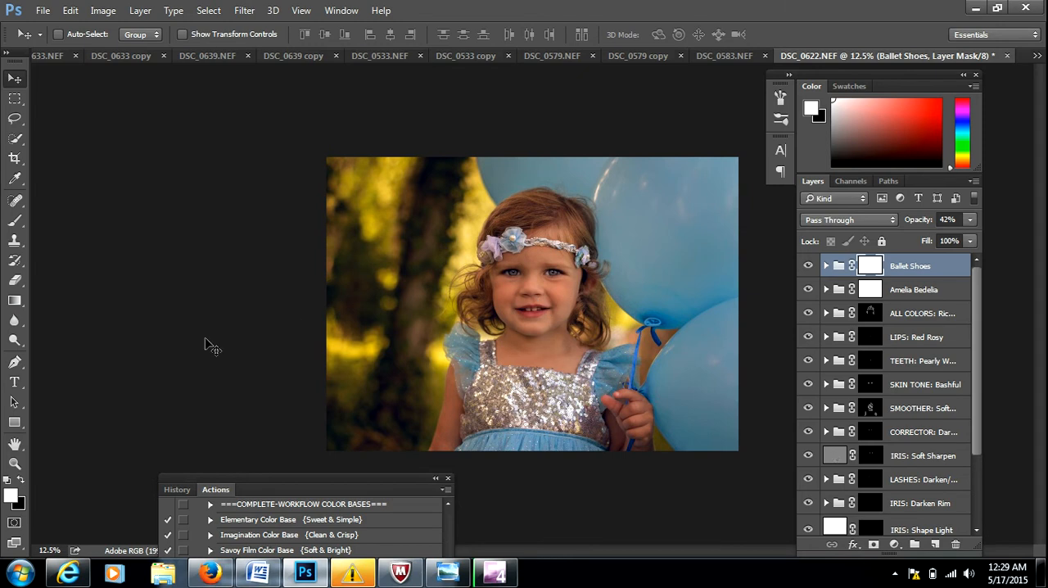
{"action": "key", "text": "b"}
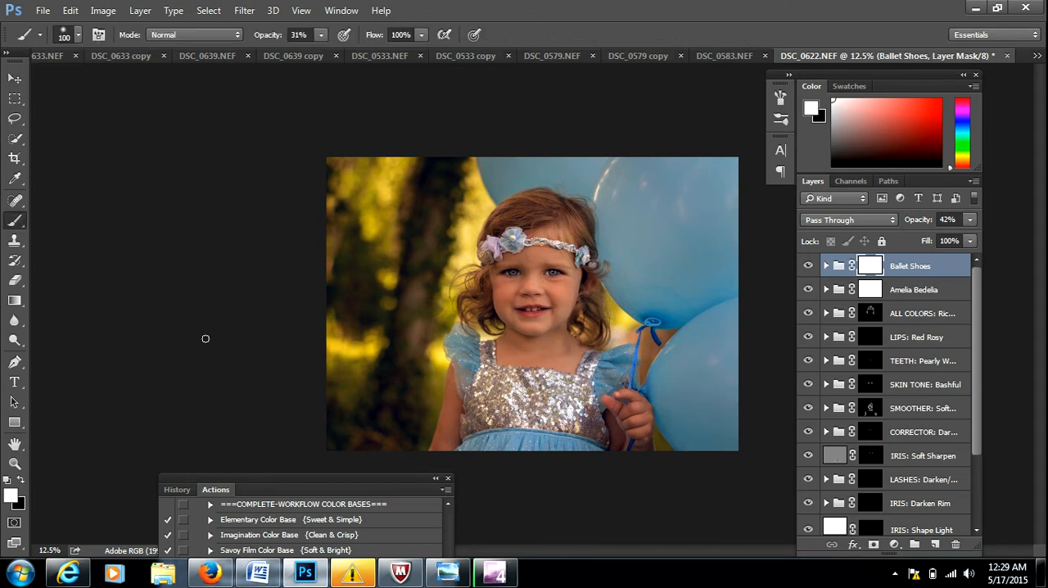
{"action": "left_click", "coordinate": [17, 499]}
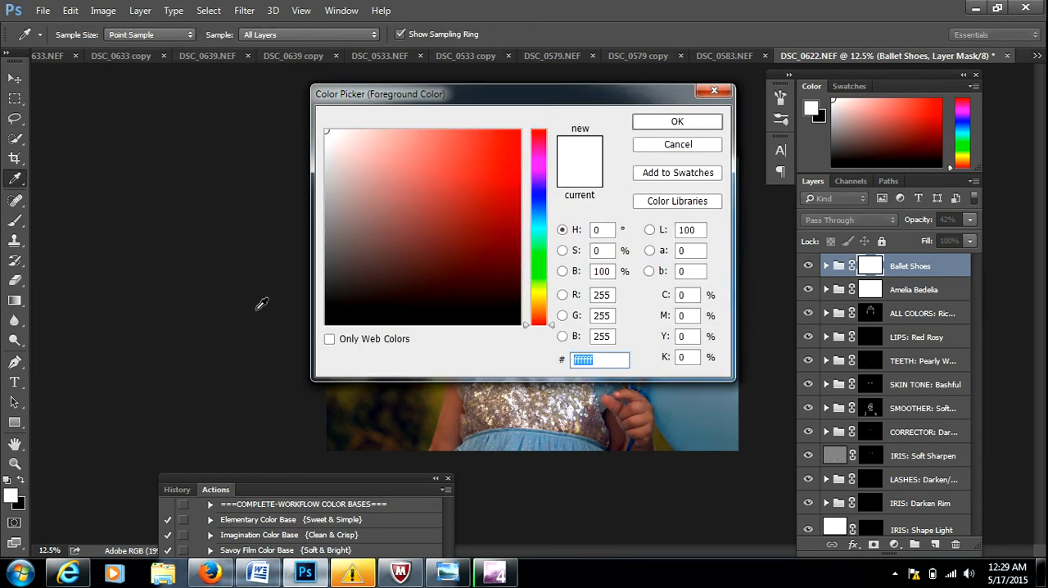
{"action": "left_click_drag", "start_coordinate": [516, 318], "coordinate": [531, 335]}
{"action": "left_click", "coordinate": [684, 123]}
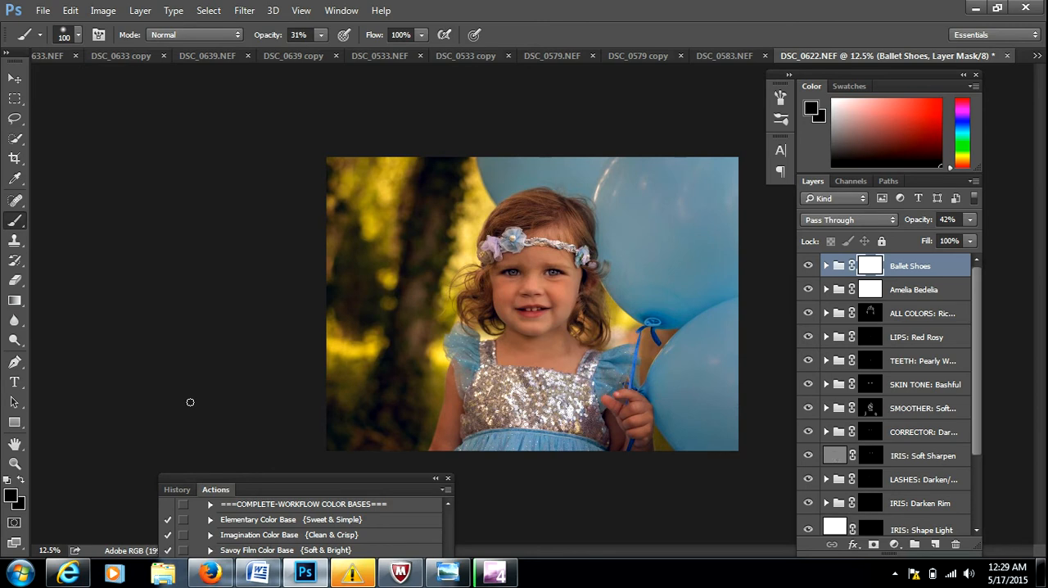
{"action": "key", "text": "x"}
{"action": "key", "text": "x"}
{"action": "key", "text": "x"}
{"action": "key", "text": "x"}
Paint black on the Ballet Shoes mask over the girl with a 500 px brush at 31% opacity.
{"action": "key", "text": "bracketright"}
{"action": "key", "text": "bracketright"}
{"action": "key", "text": "bracketright"}
{"action": "key", "text": "bracketright"}
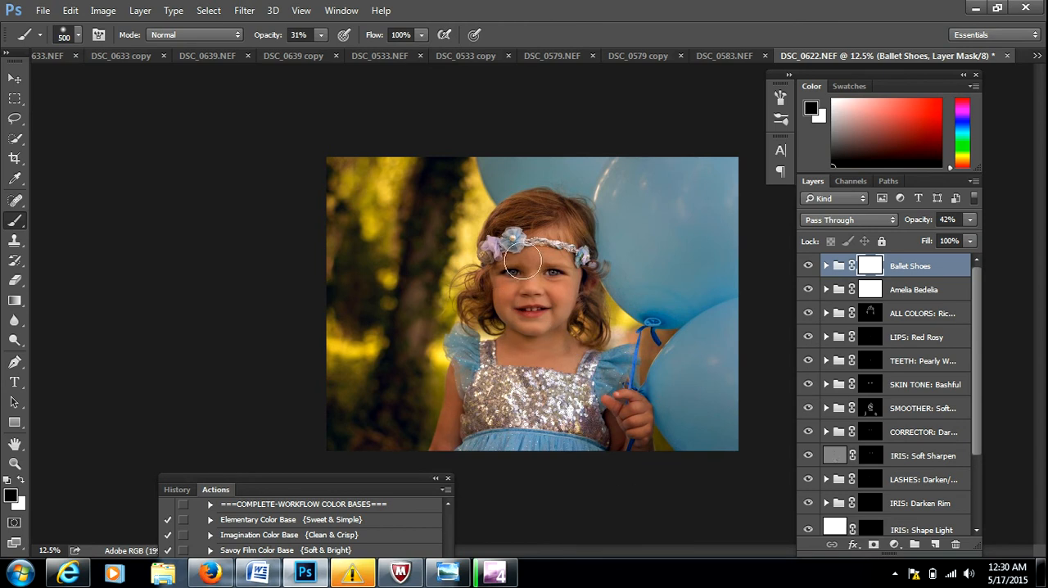
{"action": "left_click_drag", "start_coordinate": [550, 269], "coordinate": [549, 270]}
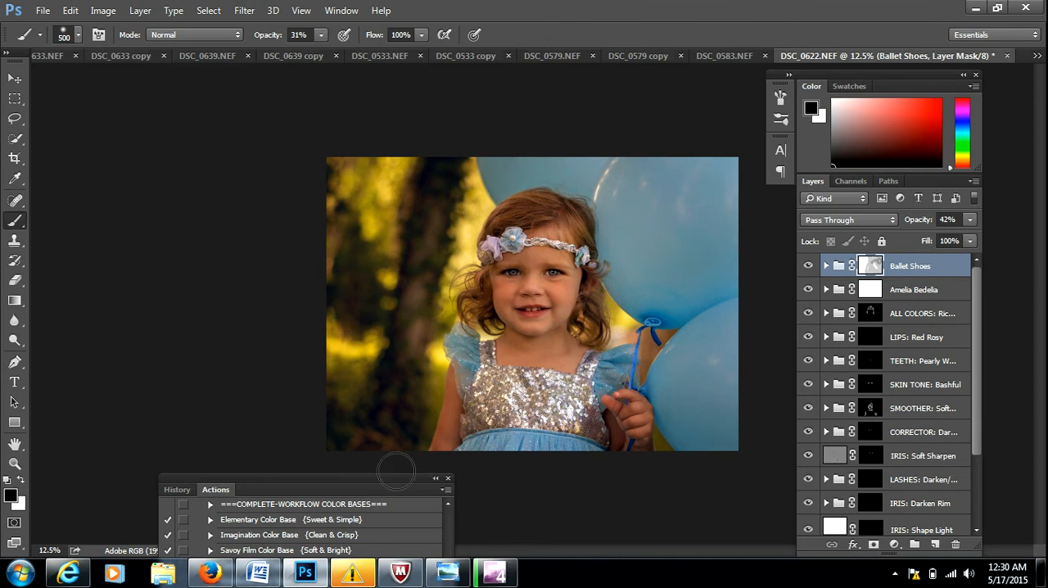
Run the Heckedy Peg {Pleasantly Plum} action and set the resulting group's opacity to 38%.
{"action": "left_click_drag", "start_coordinate": [355, 480], "coordinate": [267, 153]}
{"action": "left_click", "coordinate": [199, 469]}
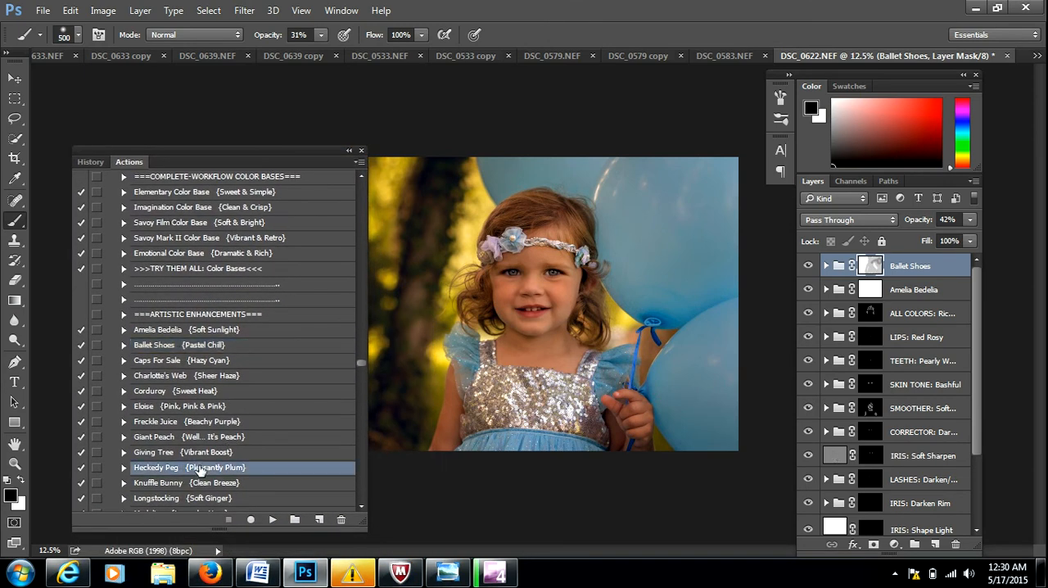
{"action": "left_click", "coordinate": [272, 521]}
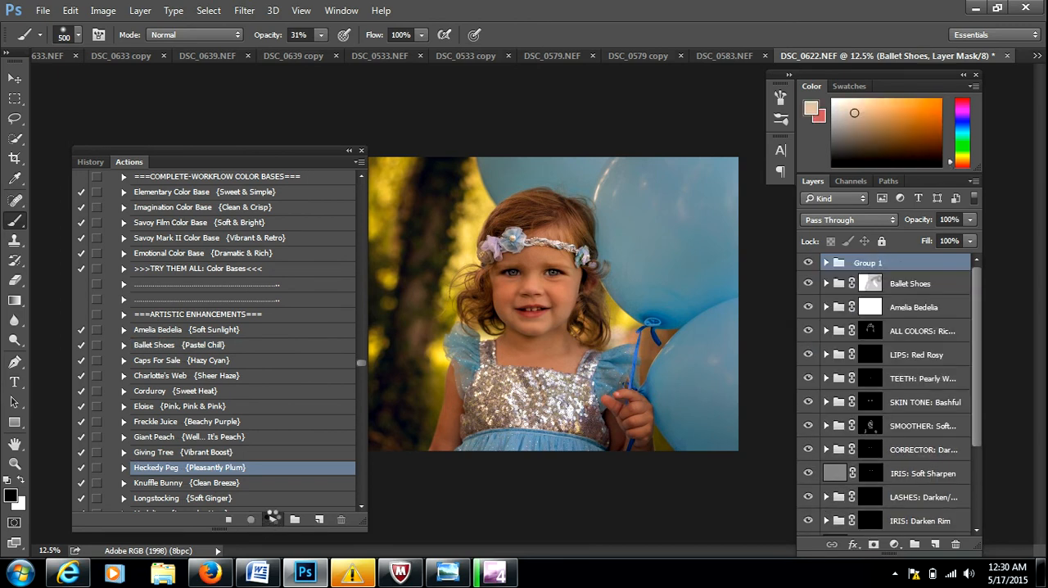
{"action": "left_click", "coordinate": [919, 221]}
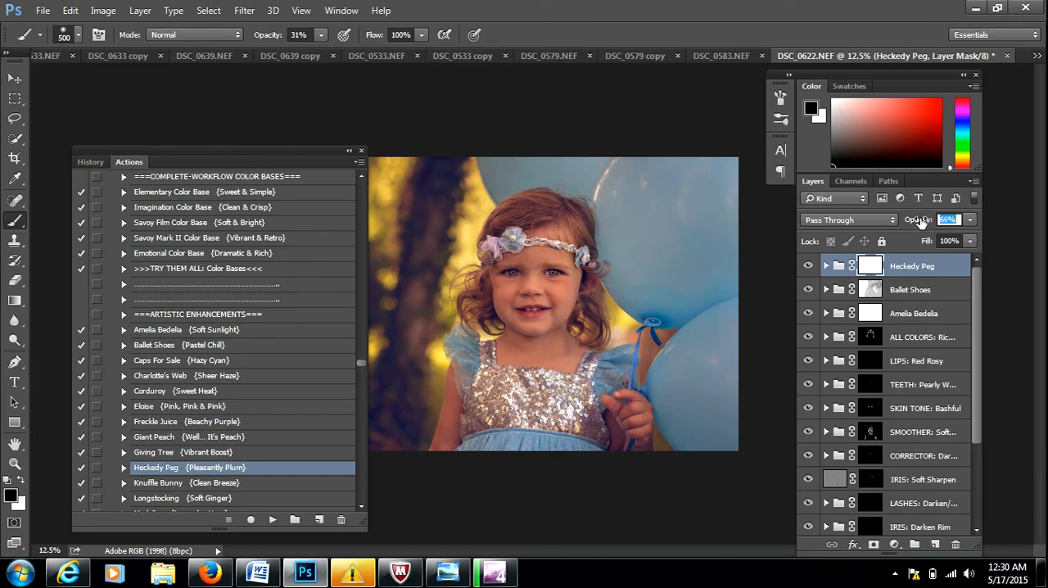
{"action": "left_click_drag", "start_coordinate": [923, 223], "coordinate": [909, 225]}
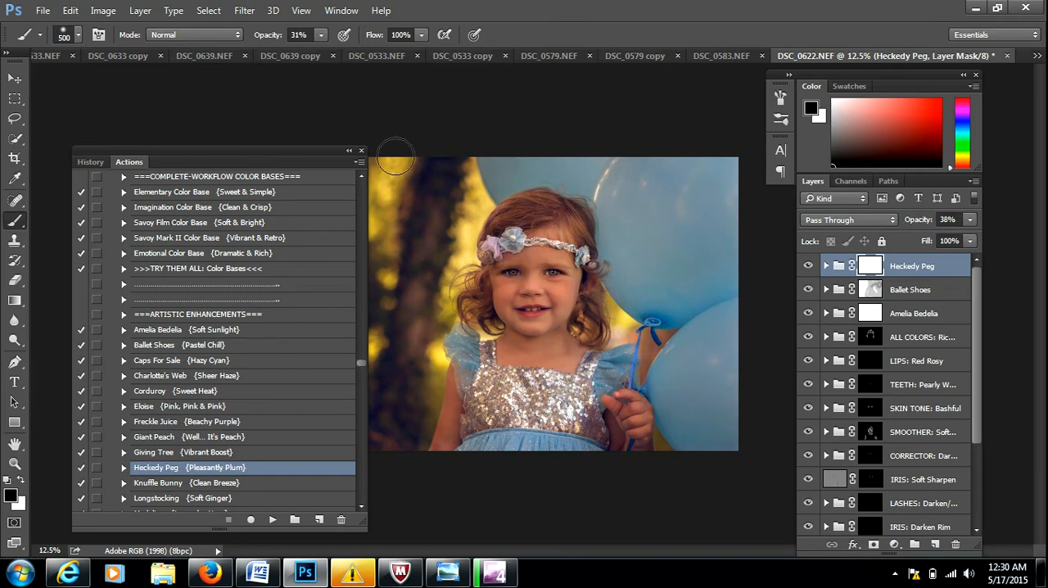
Paint black on the Heckedy Peg mask over the girl and balloons with a 500 px brush at 41% opacity.
{"action": "left_click", "coordinate": [271, 36]}
{"action": "left_click_drag", "start_coordinate": [270, 36], "coordinate": [280, 36]}
{"action": "mouse_move", "coordinate": [617, 424]}
{"action": "left_mouse_down"}
{"action": "mouse_move", "coordinate": [705, 418]}
{"action": "mouse_move", "coordinate": [736, 446]}
{"action": "mouse_move", "coordinate": [740, 389]}
{"action": "mouse_move", "coordinate": [724, 393]}
{"action": "mouse_move", "coordinate": [690, 242]}
{"action": "mouse_move", "coordinate": [689, 371]}
{"action": "left_mouse_up"}
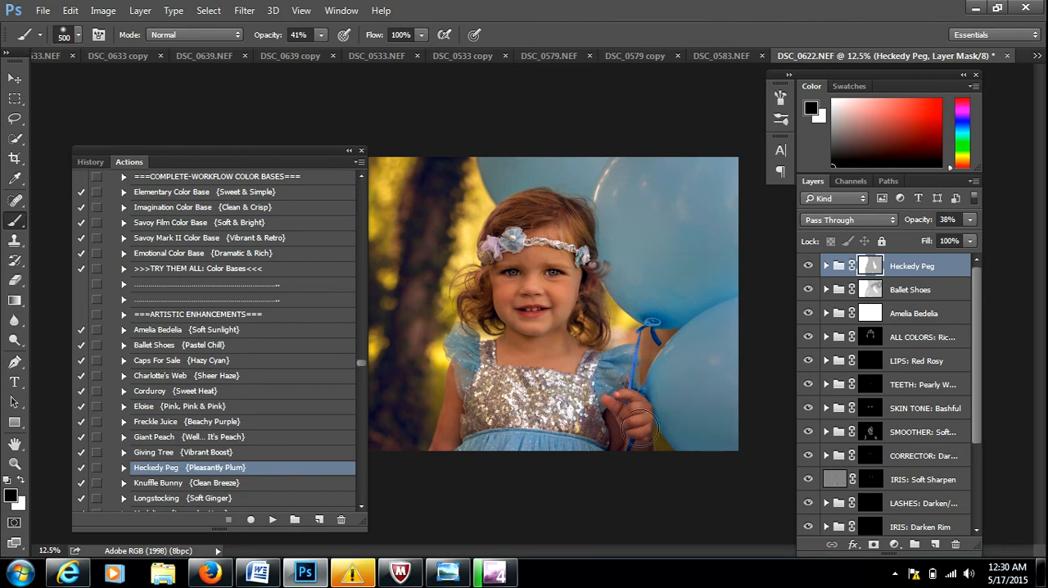
{"action": "left_click_drag", "start_coordinate": [631, 422], "coordinate": [626, 413]}
Run the PASTEL: Tiffany action and move its radial gradient burst to the photo's upper-left corner.
{"action": "left_click_drag", "start_coordinate": [363, 505], "coordinate": [361, 504]}
{"action": "left_click", "coordinate": [362, 504]}
{"action": "left_click", "coordinate": [362, 505]}
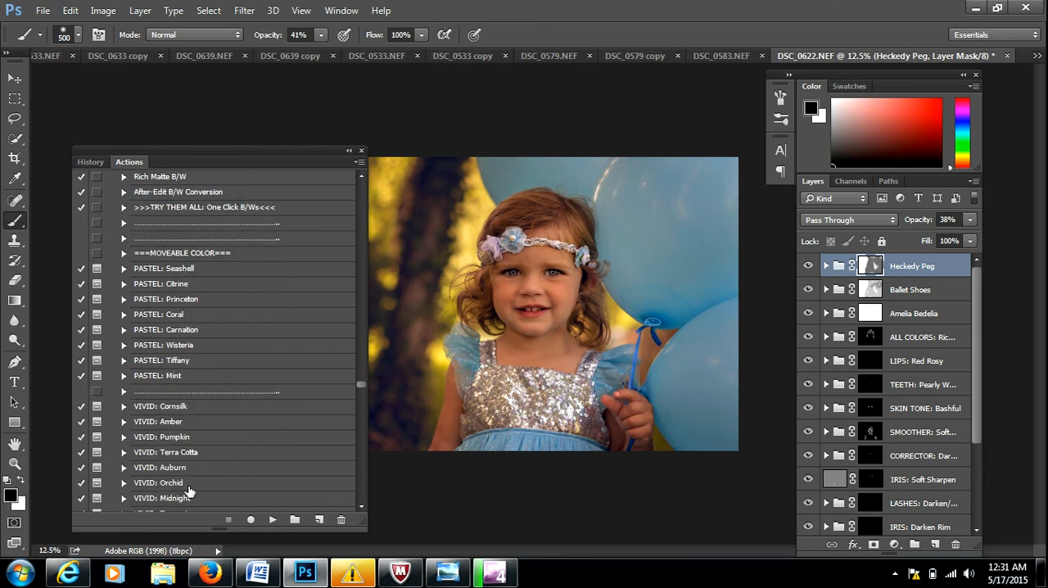
{"action": "left_click", "coordinate": [191, 363]}
{"action": "left_click", "coordinate": [272, 520]}
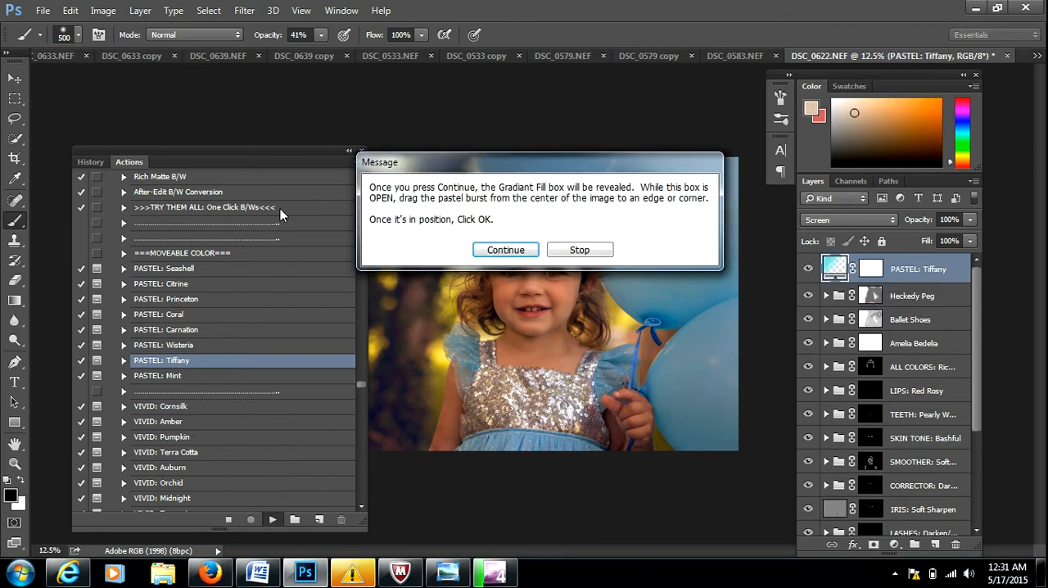
{"action": "left_click", "coordinate": [506, 250]}
{"action": "left_click_drag", "start_coordinate": [312, 160], "coordinate": [199, 139]}
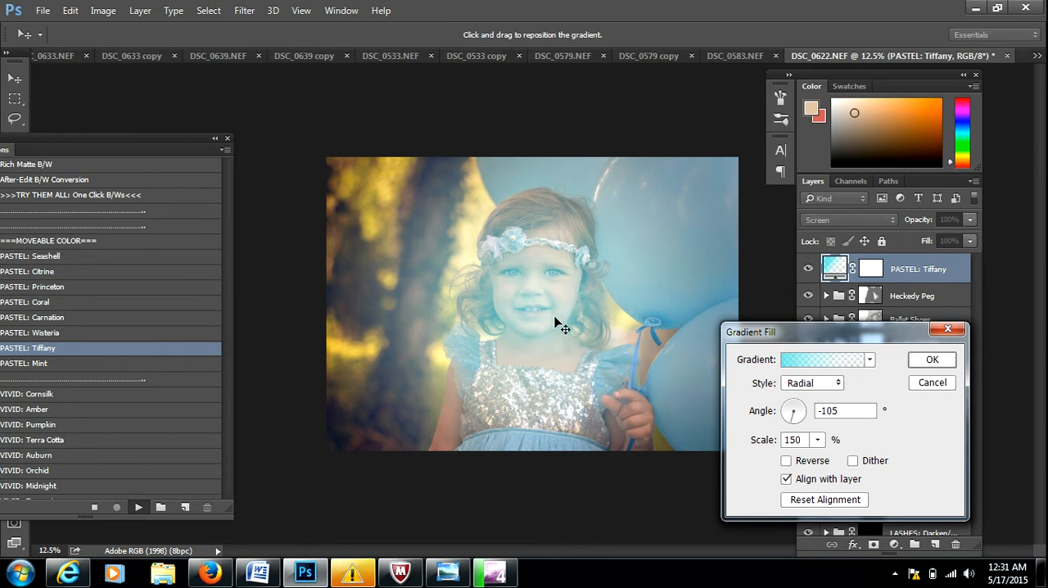
{"action": "left_click_drag", "start_coordinate": [537, 333], "coordinate": [372, 183]}
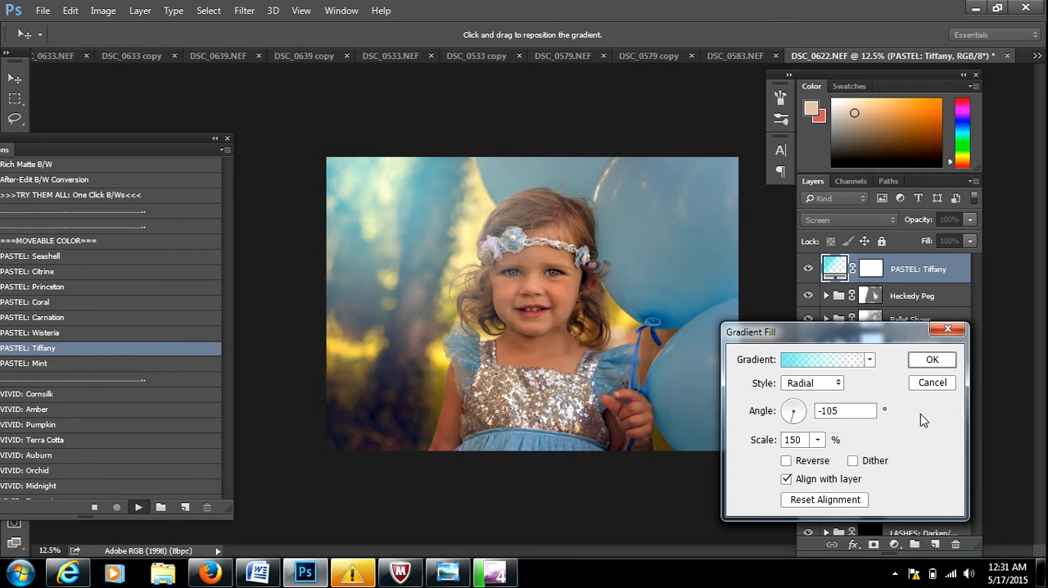
{"action": "left_click", "coordinate": [932, 361]}
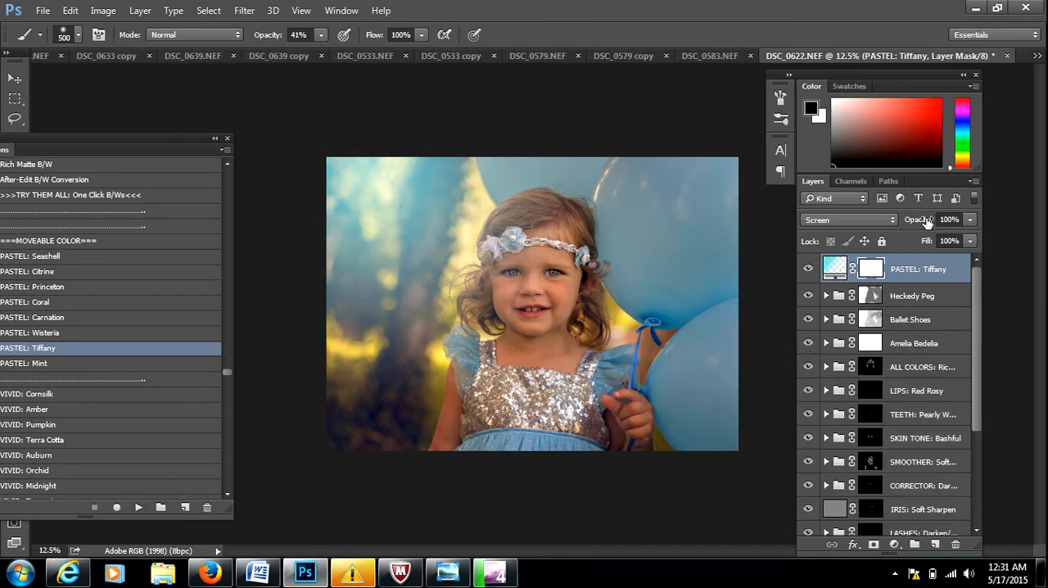
Paint black on the PASTEL: Tiffany mask at 32% brush opacity and reduce the layer's opacity to 27%.
{"action": "left_click_drag", "start_coordinate": [925, 223], "coordinate": [893, 221]}
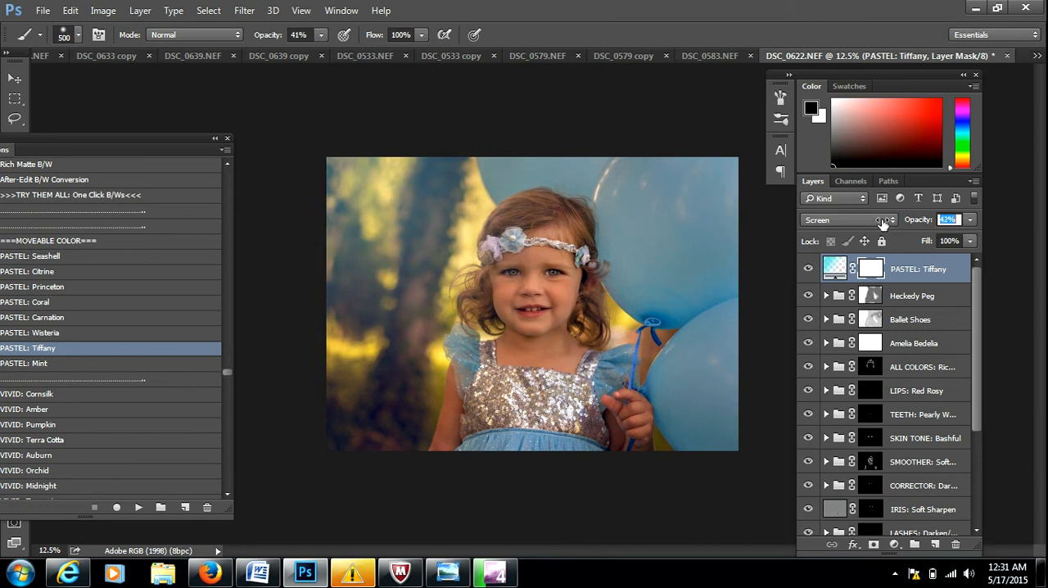
{"action": "left_click_drag", "start_coordinate": [882, 223], "coordinate": [882, 222]}
{"action": "left_click_drag", "start_coordinate": [259, 39], "coordinate": [262, 39]}
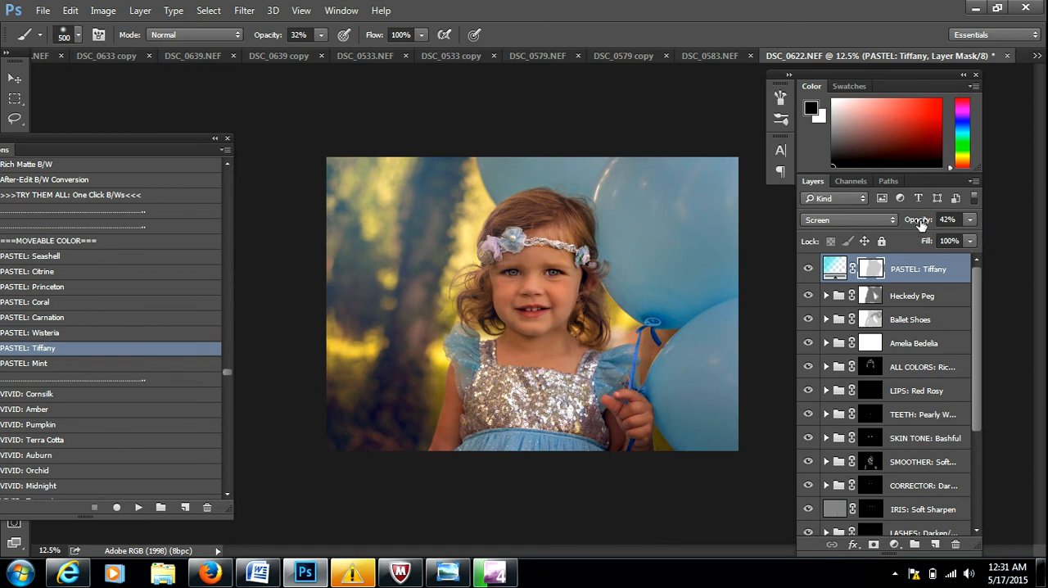
{"action": "left_click_drag", "start_coordinate": [921, 224], "coordinate": [919, 225]}
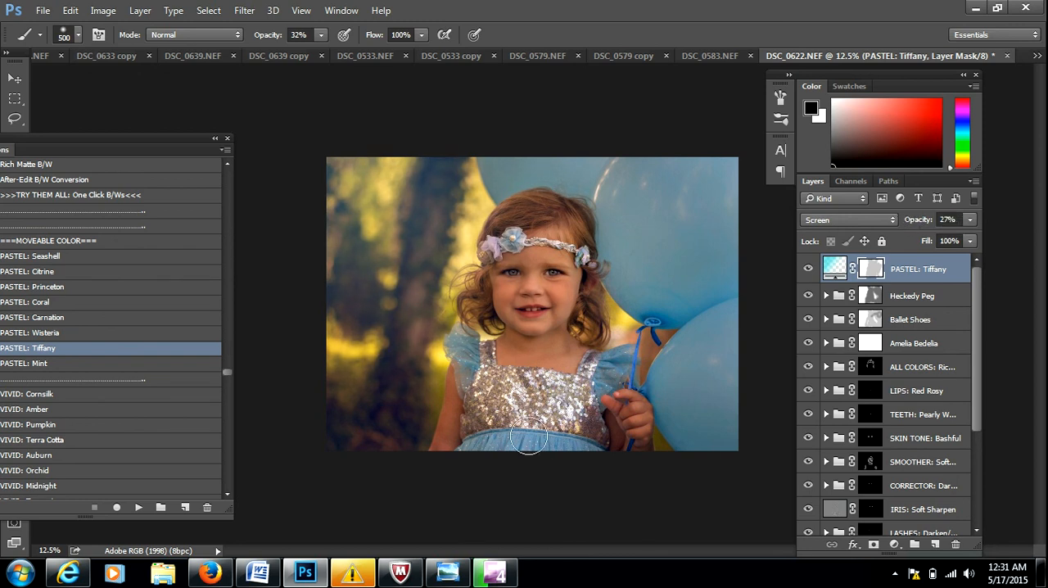
Run the CONTRAST: Rich finishing action and set the resulting group's opacity to 17%.
{"action": "left_click_drag", "start_coordinate": [128, 152], "coordinate": [174, 140]}
{"action": "left_click_drag", "start_coordinate": [271, 366], "coordinate": [272, 374]}
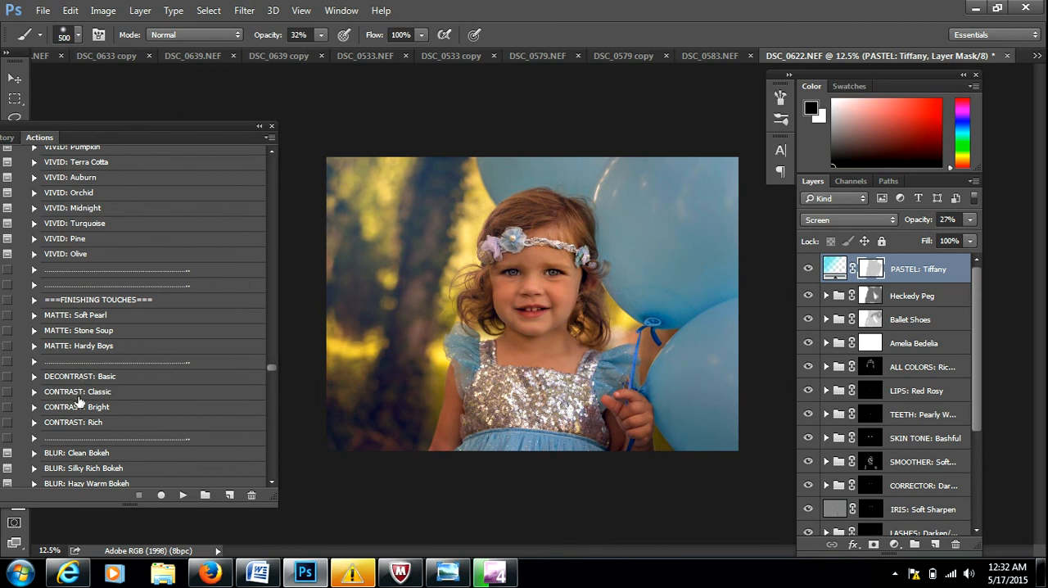
{"action": "left_click", "coordinate": [84, 424]}
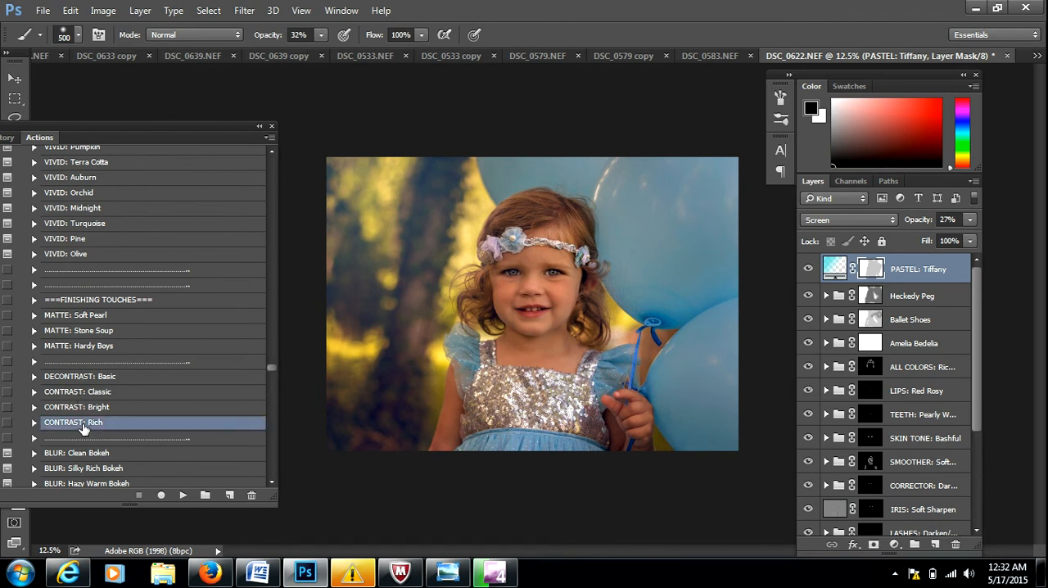
{"action": "left_click", "coordinate": [182, 495]}
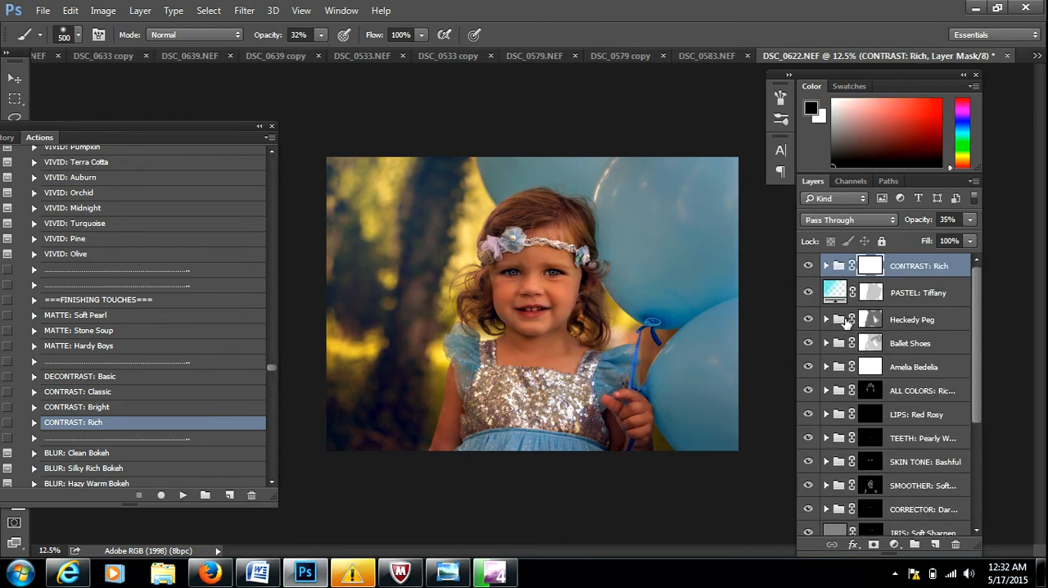
{"action": "left_click_drag", "start_coordinate": [923, 221], "coordinate": [907, 225]}
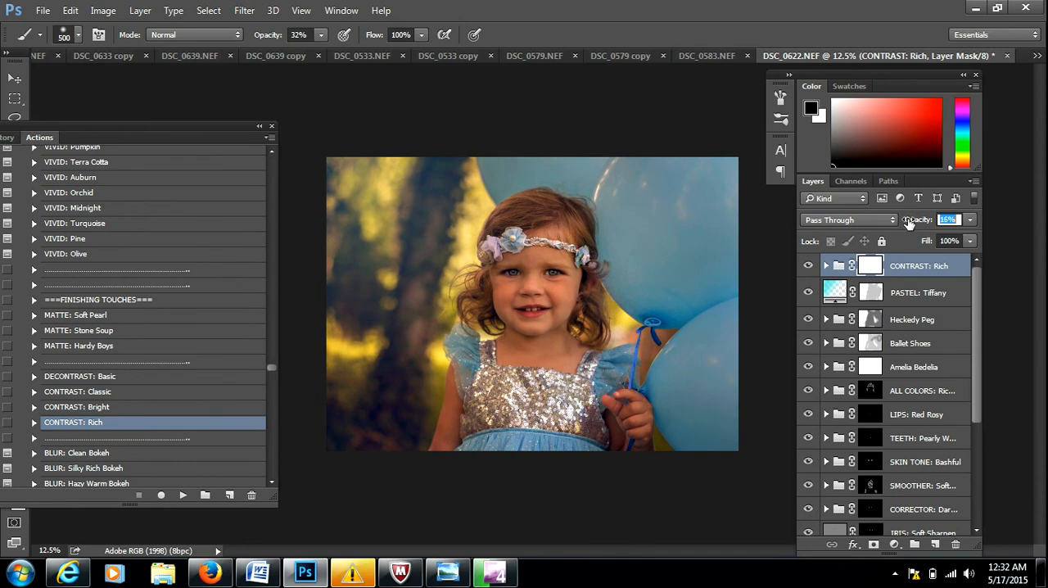
{"action": "left_click_drag", "start_coordinate": [909, 223], "coordinate": [909, 224]}
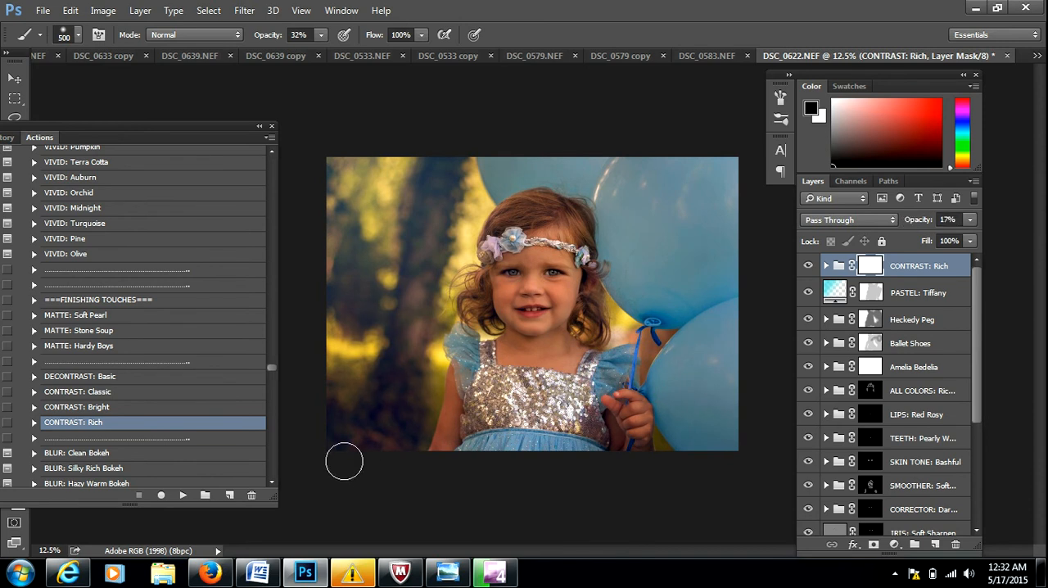
Run the Sharpen for Print {Subtle} action and allow it to flatten the image.
{"action": "left_click", "coordinate": [271, 487]}
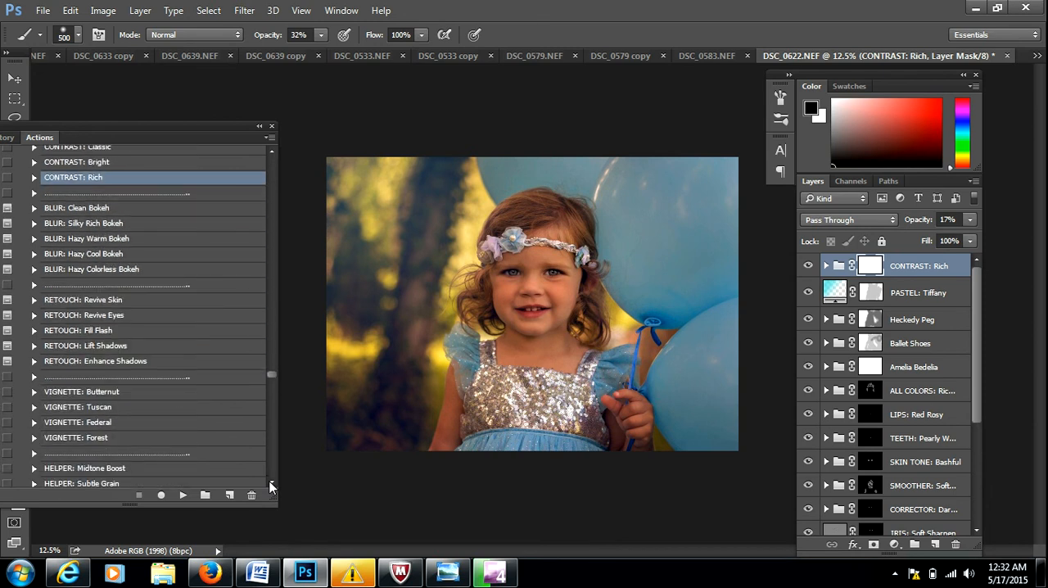
{"action": "scroll", "coordinate": [271, 487], "scroll_direction": "down", "scroll_amount": 5}
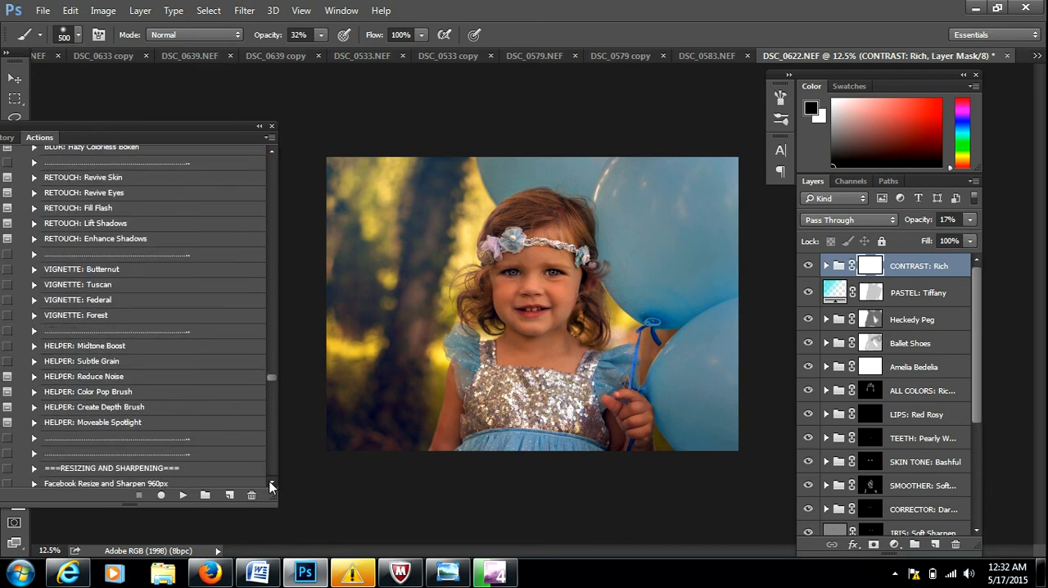
{"action": "scroll", "coordinate": [271, 486], "scroll_direction": "down", "scroll_amount": 1}
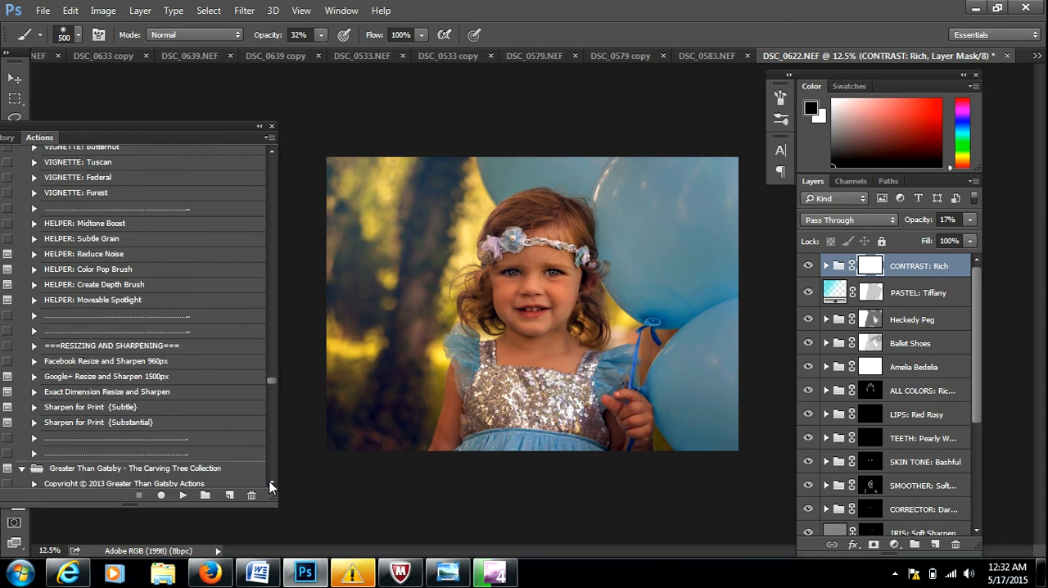
{"action": "left_click", "coordinate": [107, 409]}
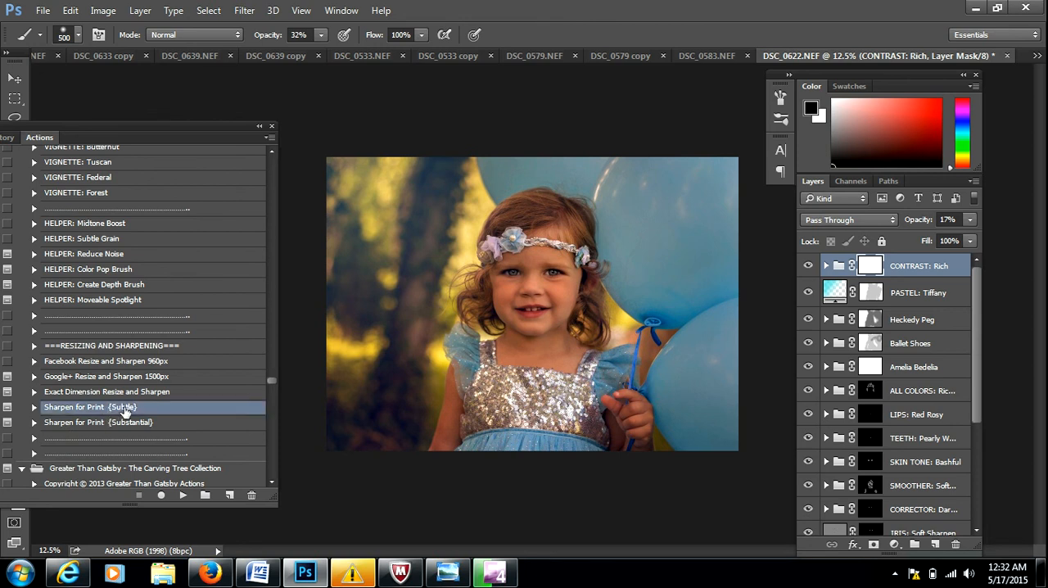
{"action": "left_click", "coordinate": [181, 497]}
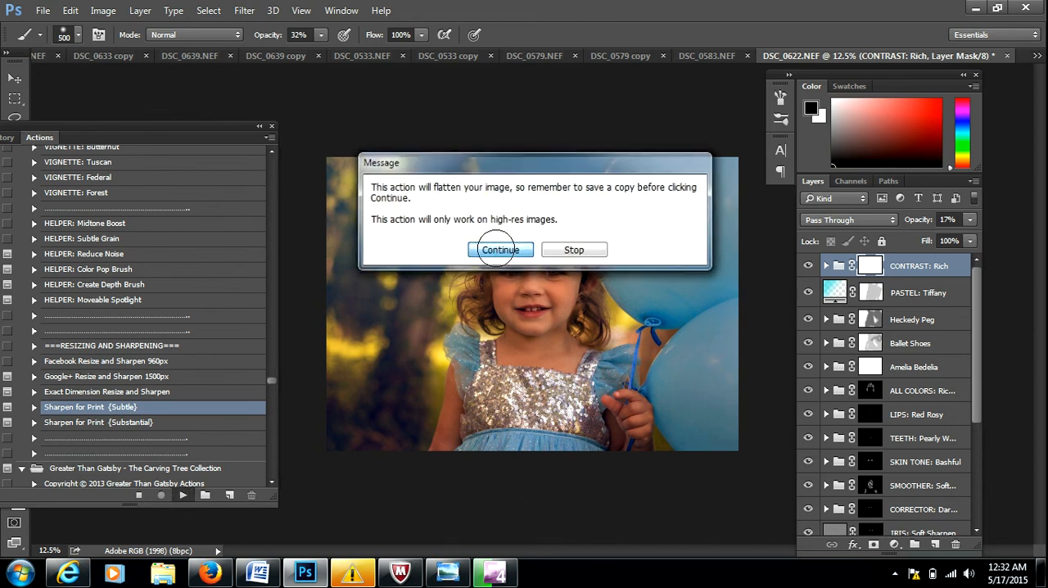
{"action": "left_click", "coordinate": [500, 250]}
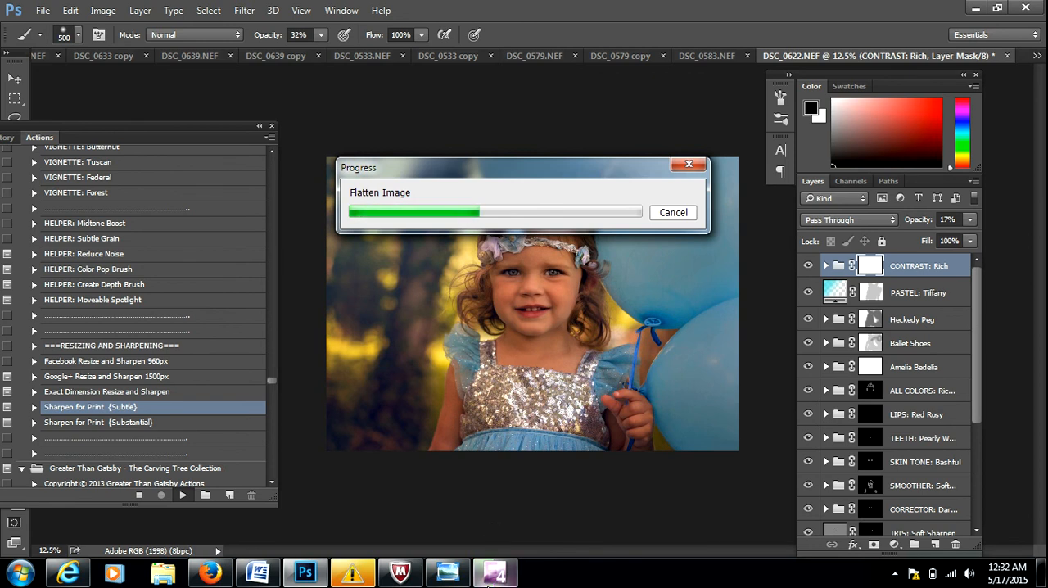
Switch to Expression Encoder to check the encoding progress and return to Photoshop.
{"action": "left_click", "coordinate": [491, 575]}
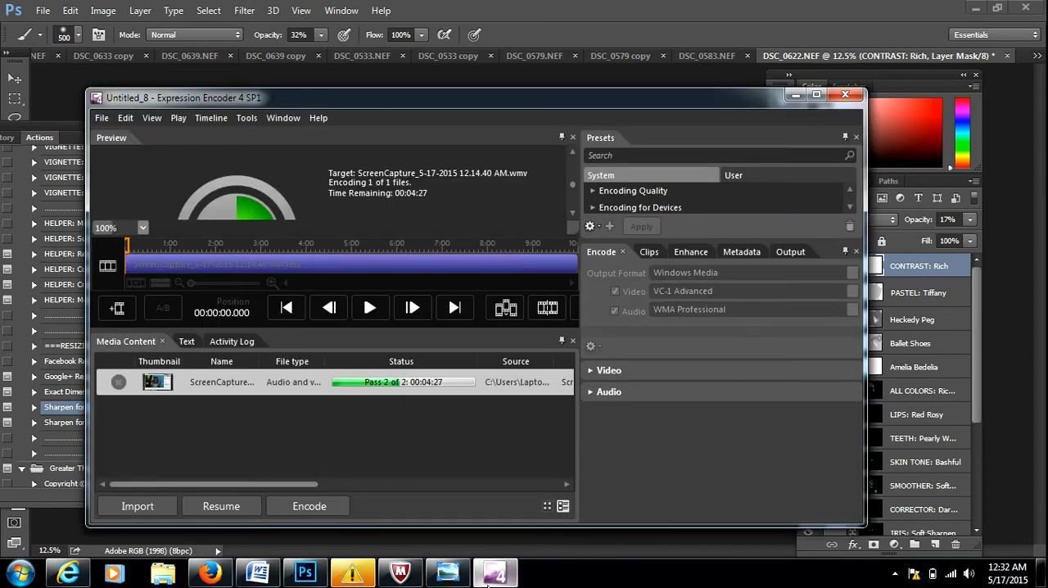
{"action": "left_click", "coordinate": [306, 573]}
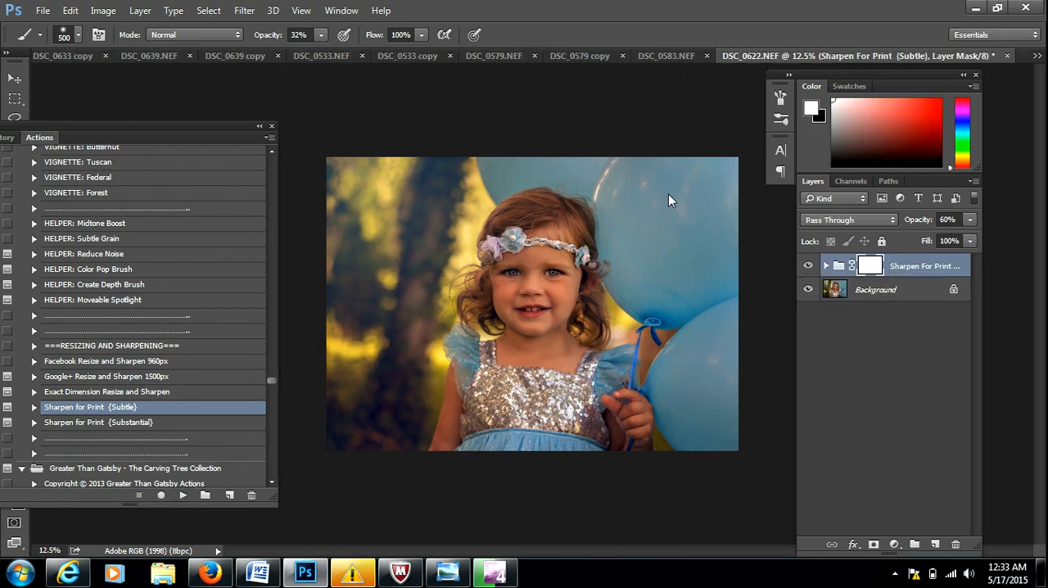
{"action": "left_click", "coordinate": [43, 10]}
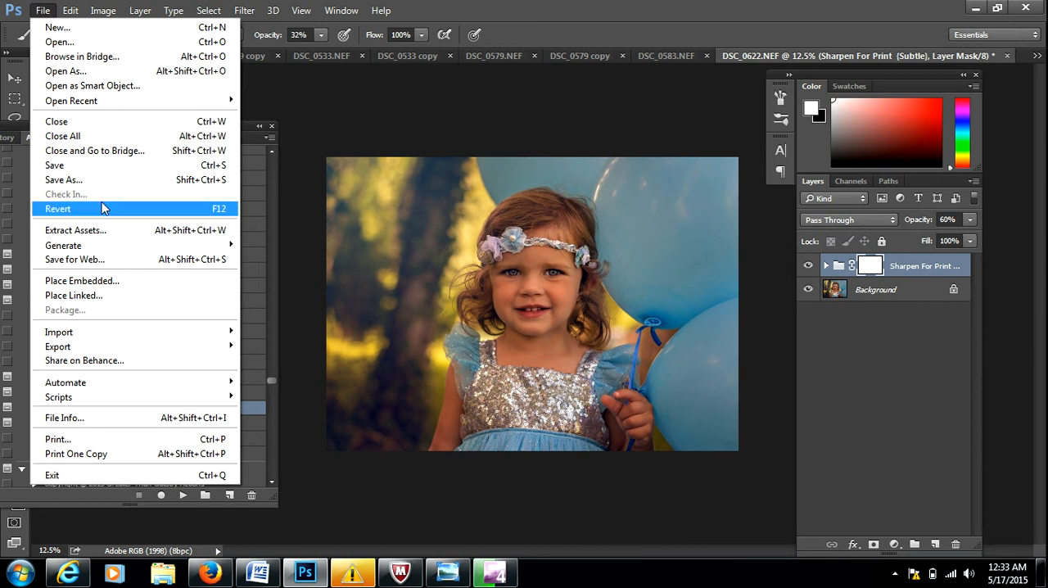
{"action": "left_click", "coordinate": [103, 180]}
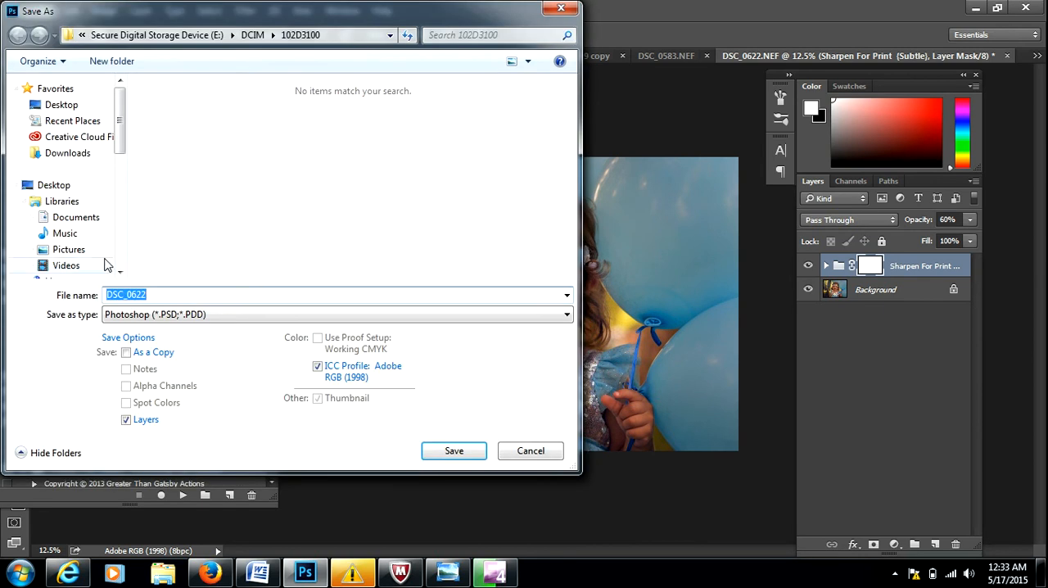
{"action": "left_click", "coordinate": [213, 321]}
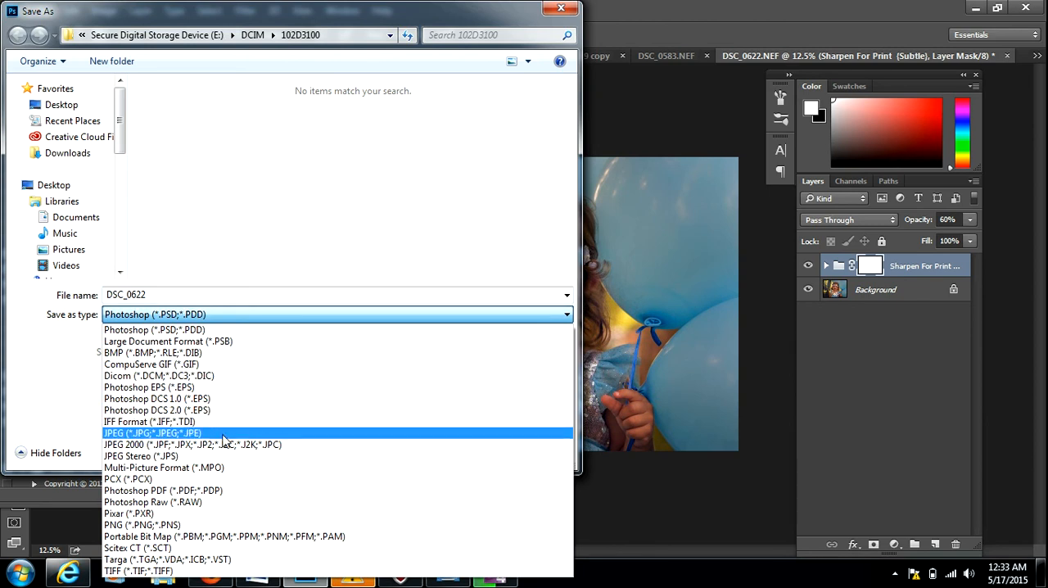
{"action": "left_click", "coordinate": [570, 10]}
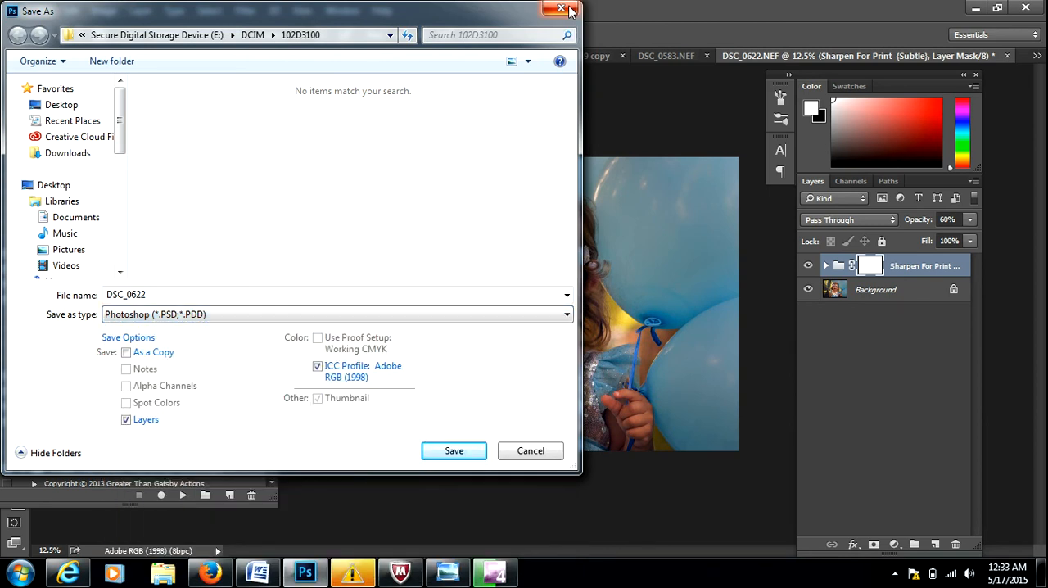
{"action": "left_click", "coordinate": [570, 10]}
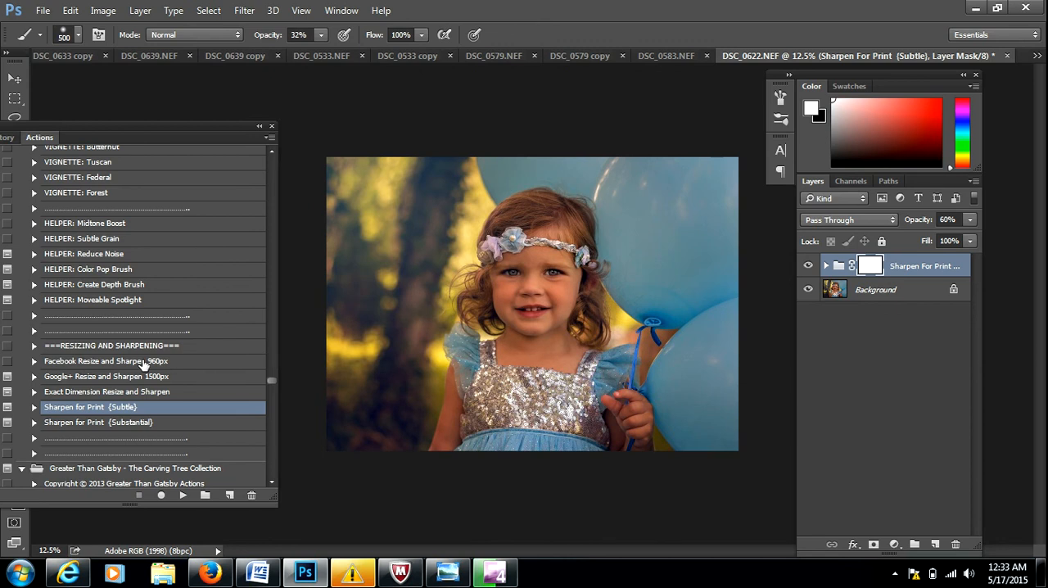
Run the Facebook Resize and Sharpen 960px action and compare the original DSC_0622.NEF with the resized copy.
{"action": "left_click", "coordinate": [144, 362]}
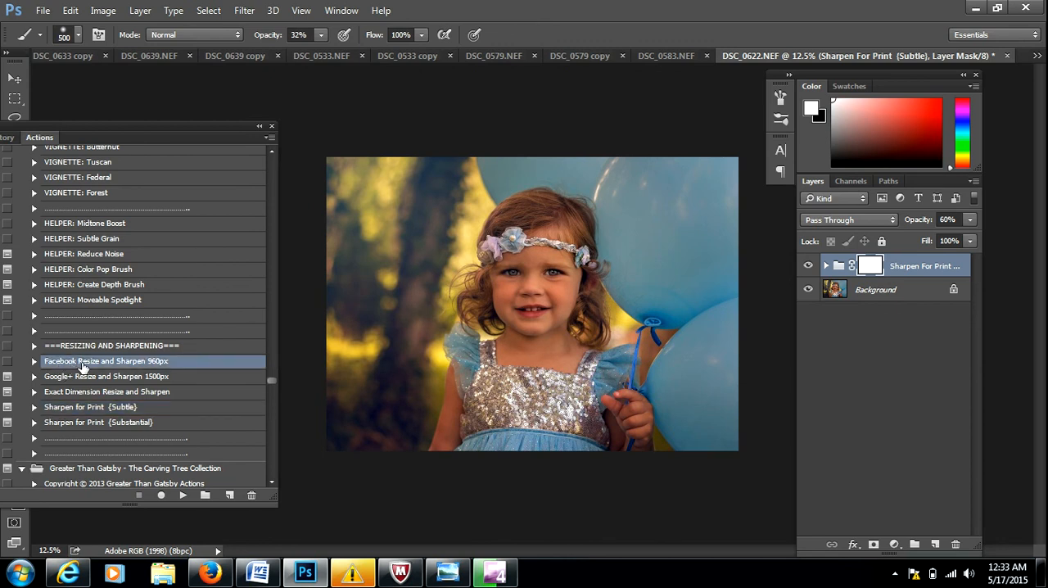
{"action": "left_click", "coordinate": [183, 496]}
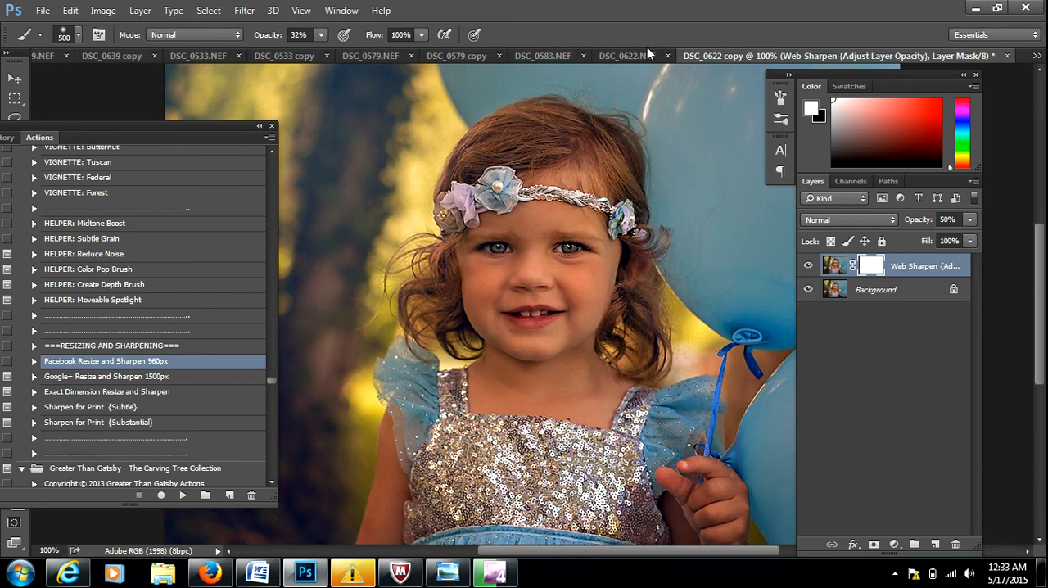
{"action": "left_click", "coordinate": [646, 54]}
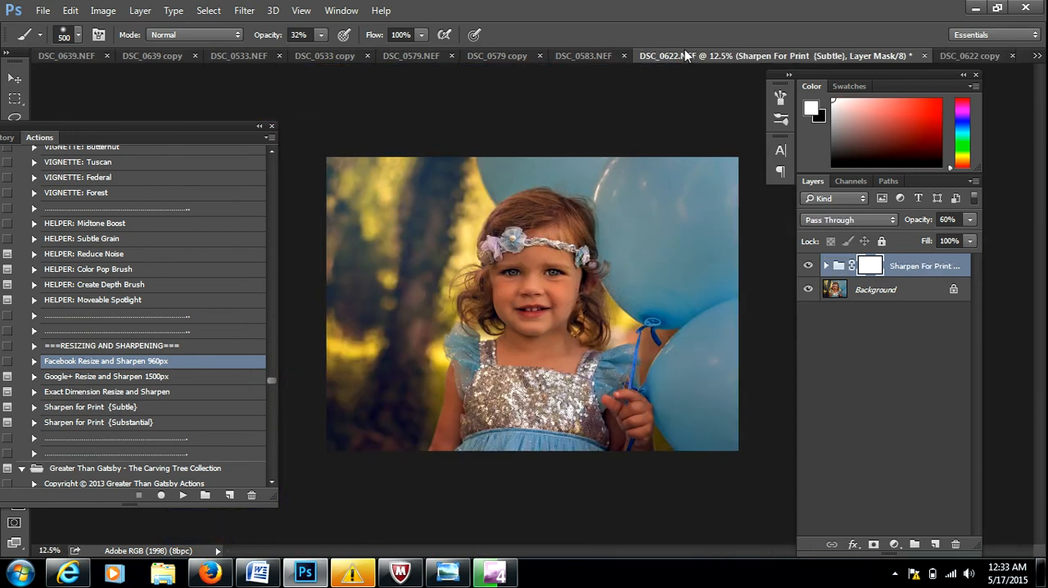
{"action": "left_click", "coordinate": [954, 55]}
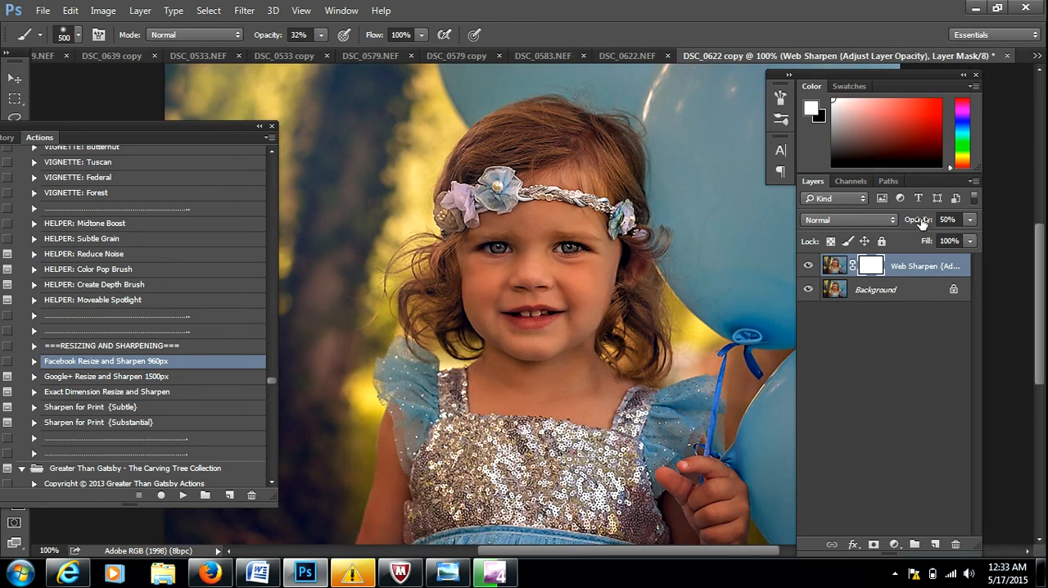
Set the Web Sharpen layer's opacity to 20%.
{"action": "left_click_drag", "start_coordinate": [922, 223], "coordinate": [898, 223]}
Start a Save for Web export of the resized copy as PNG-24, proceed to the file-saving stage, and cancel the export.
{"action": "left_click", "coordinate": [43, 10]}
{"action": "left_click", "coordinate": [82, 259]}
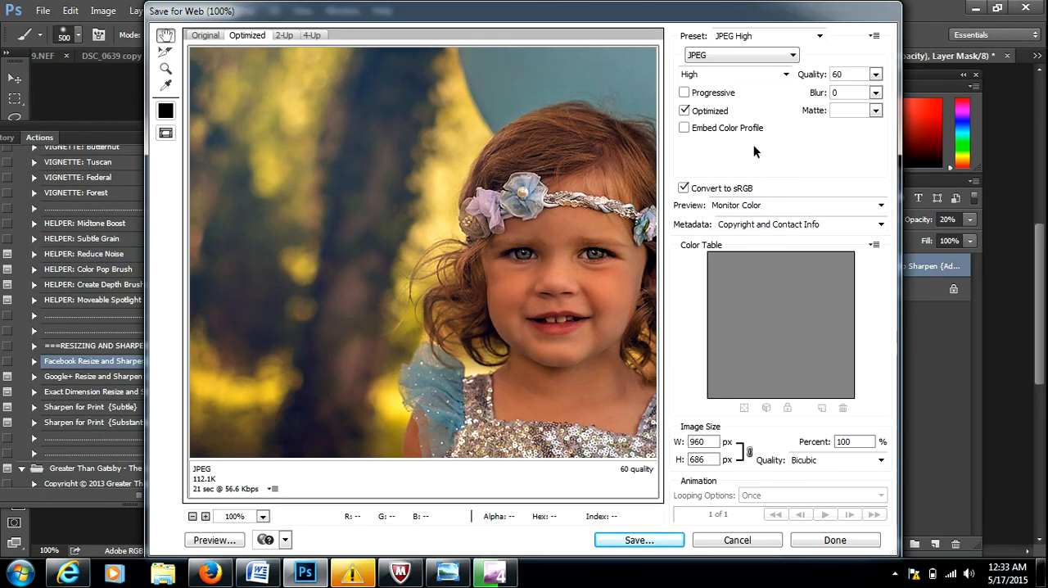
{"action": "left_click", "coordinate": [763, 56]}
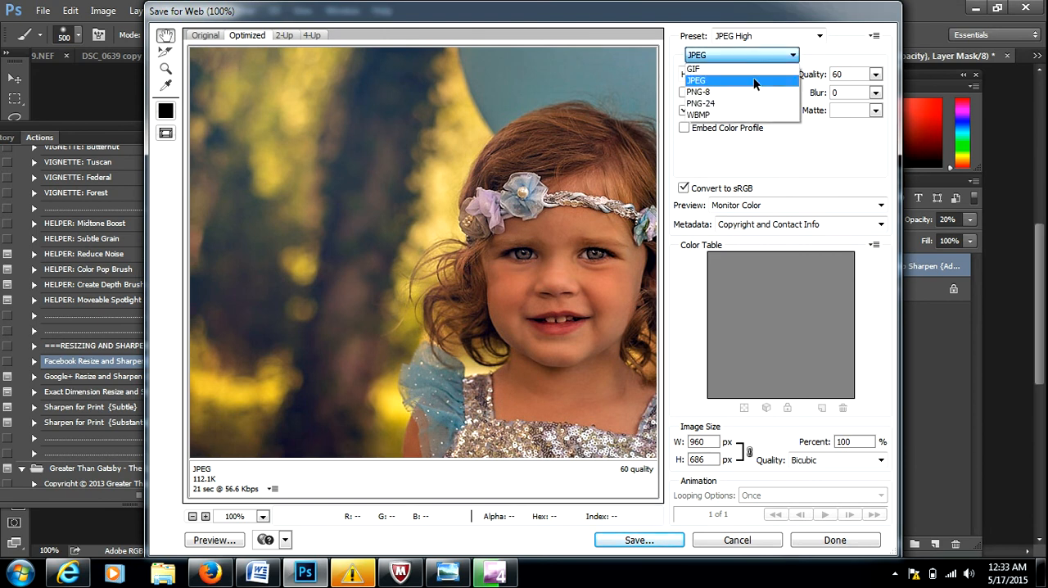
{"action": "left_click", "coordinate": [754, 102]}
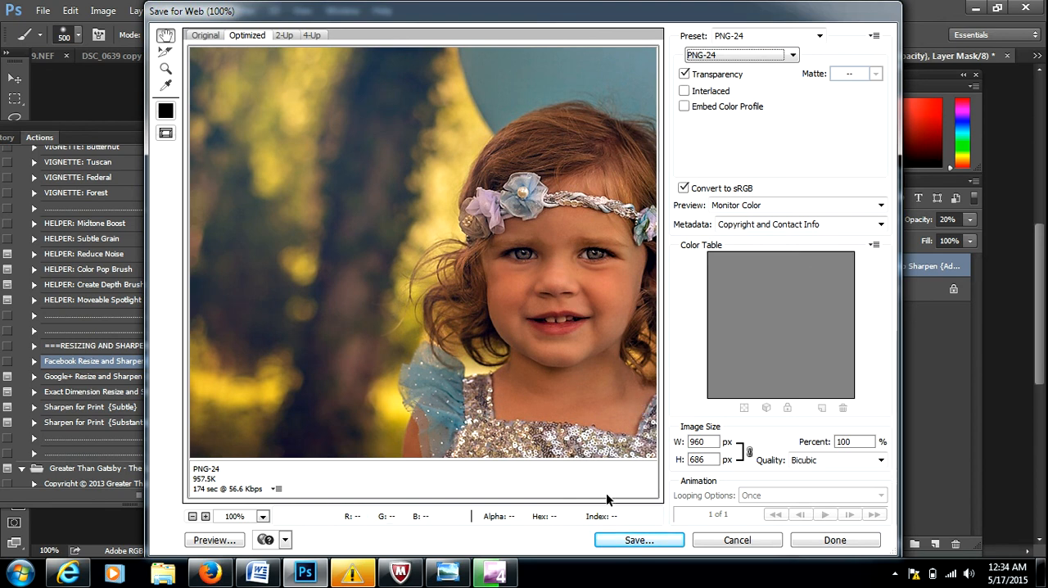
{"action": "left_click", "coordinate": [616, 540]}
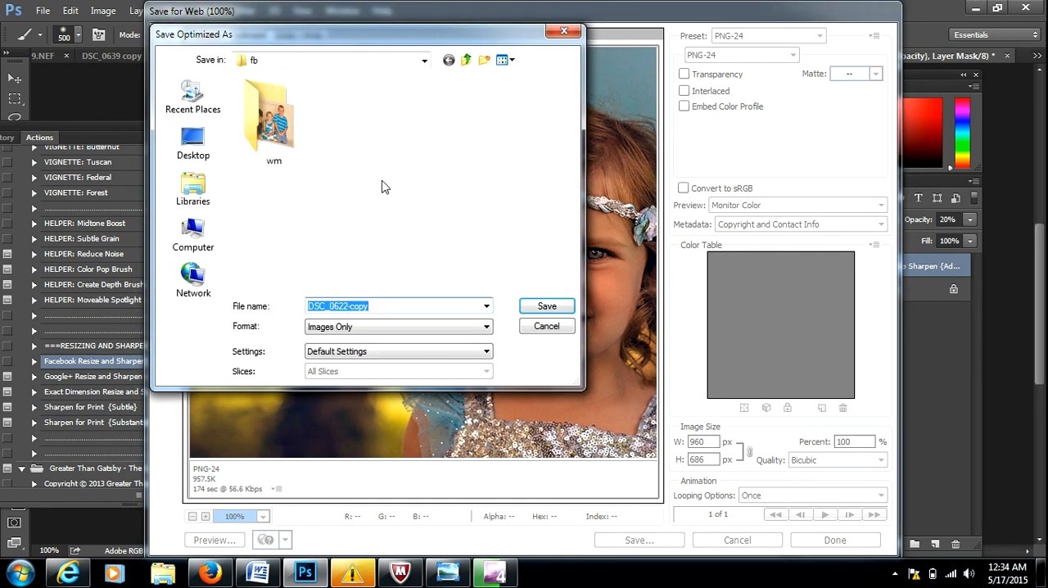
{"action": "left_click", "coordinate": [549, 326]}
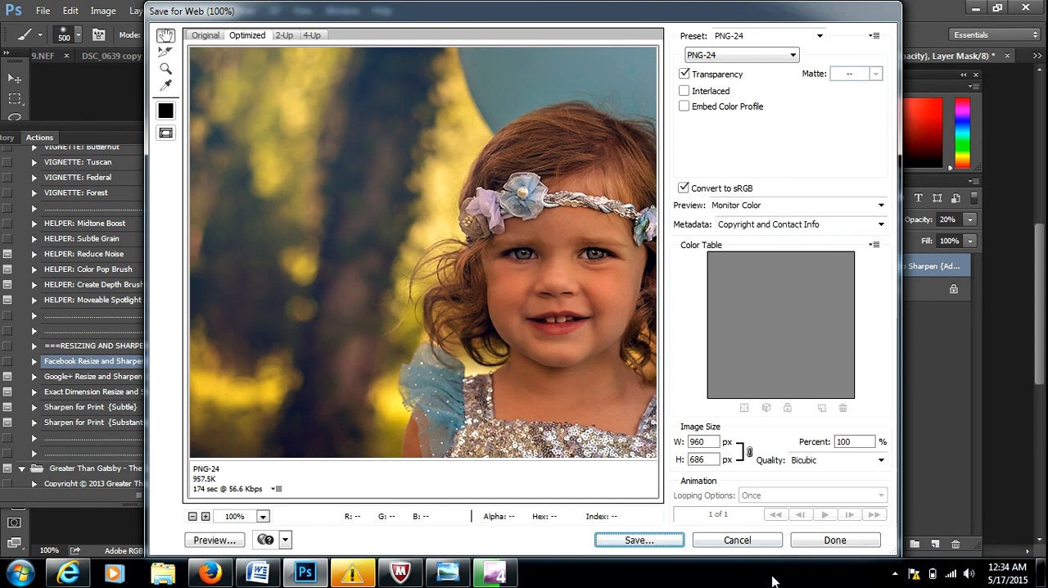
{"action": "left_click", "coordinate": [737, 540]}
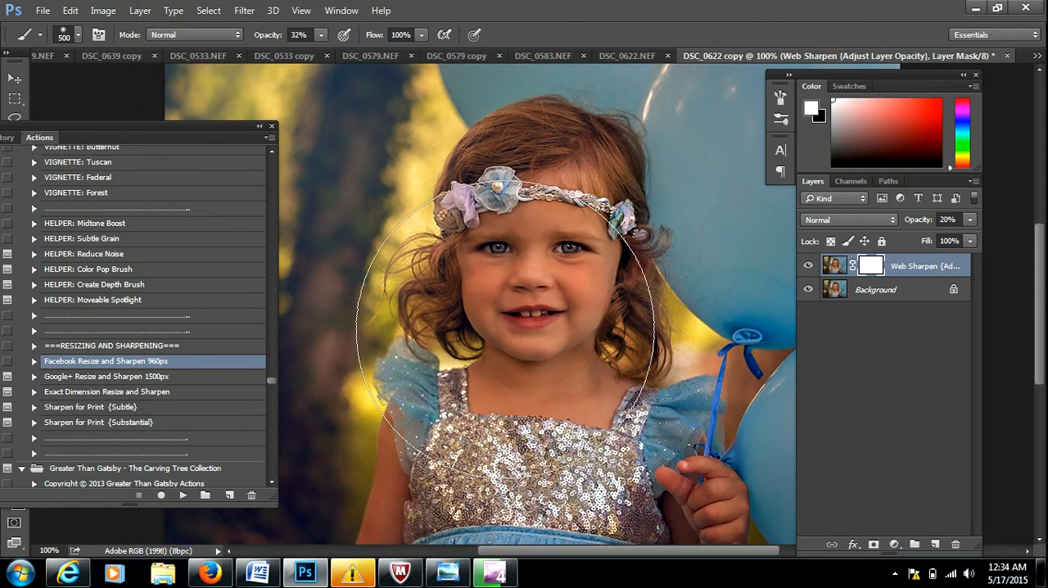